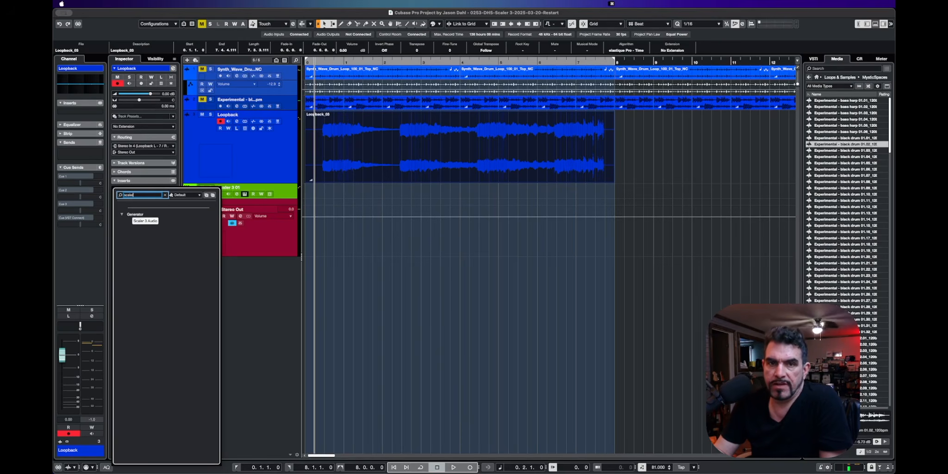
Load the Scaler 3 Audio plug-in as an insert effect on the Loopback track.
key("F4")
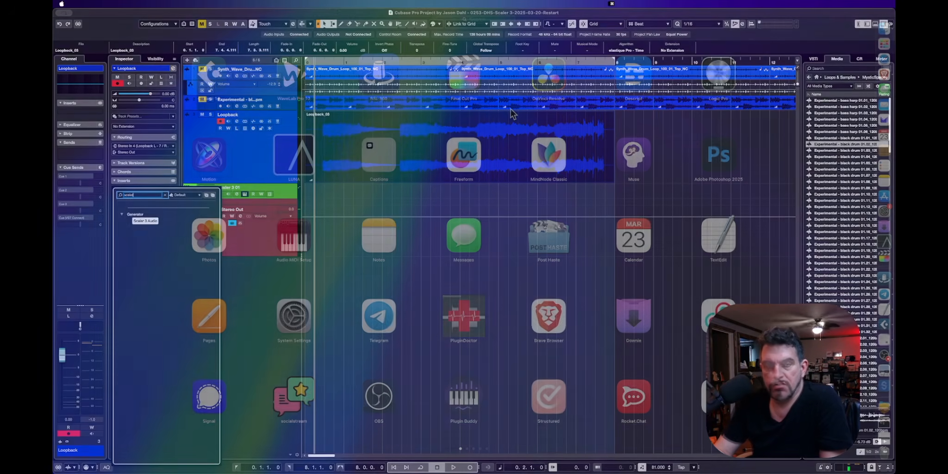
type("scaler")
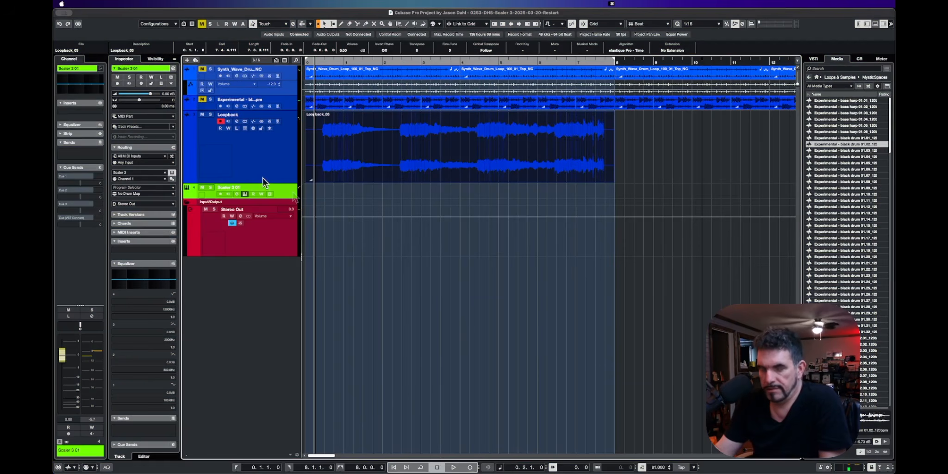
left_click(279, 161)
mouse_move(177, 191)
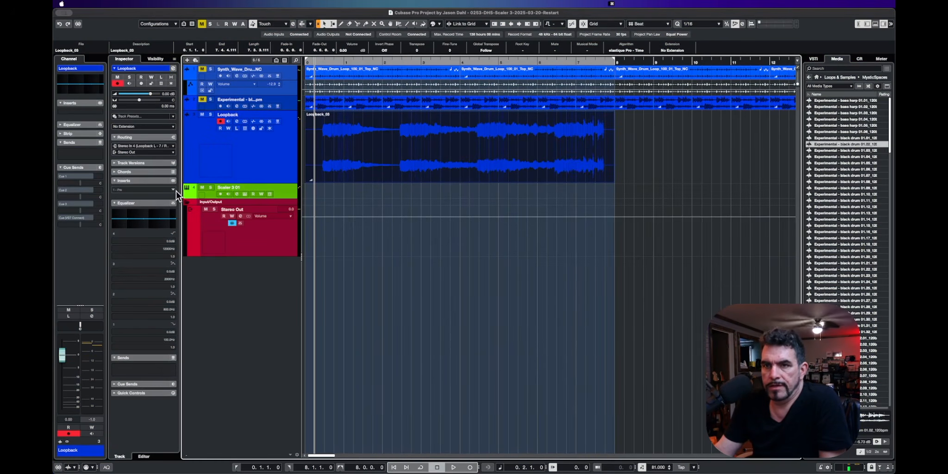
left_click(169, 190)
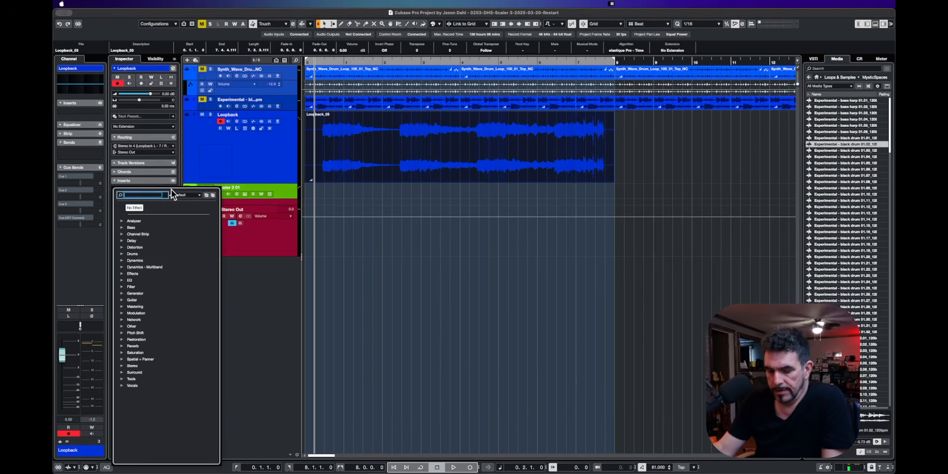
type("scaler")
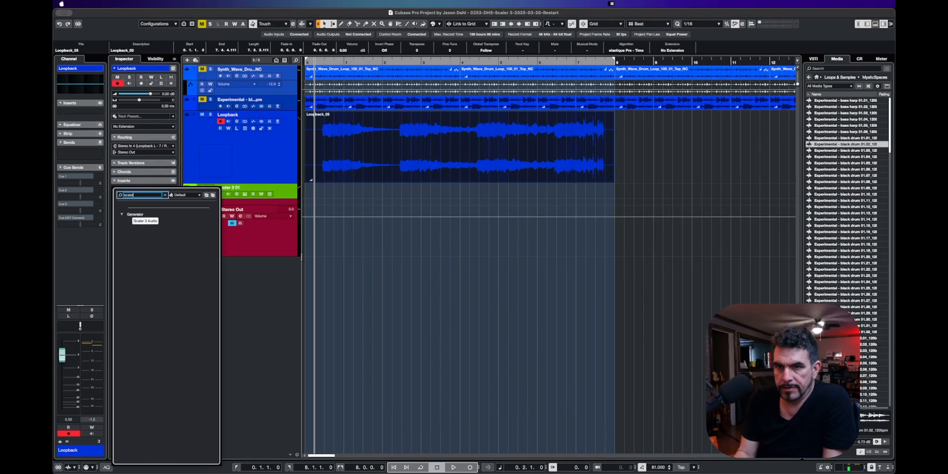
key("Return")
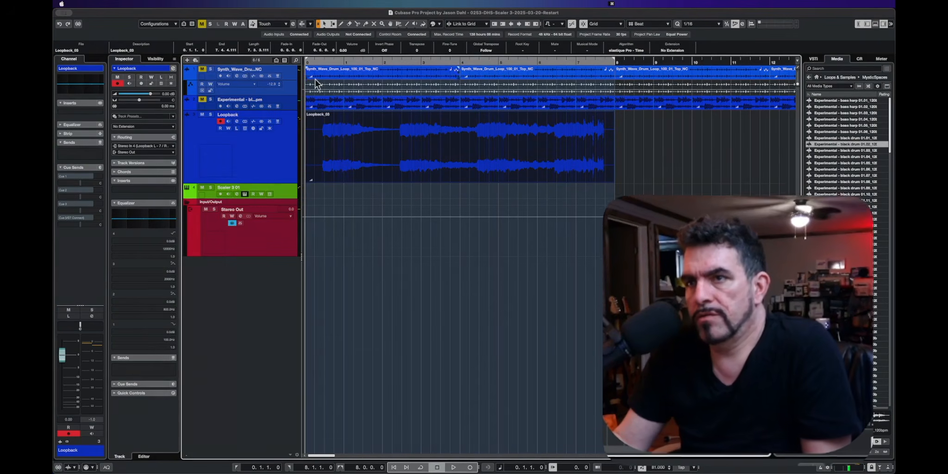
Place the playback cursor at 0.2.1.0, just before the recorded loopback audio starts.
left_click(320, 61)
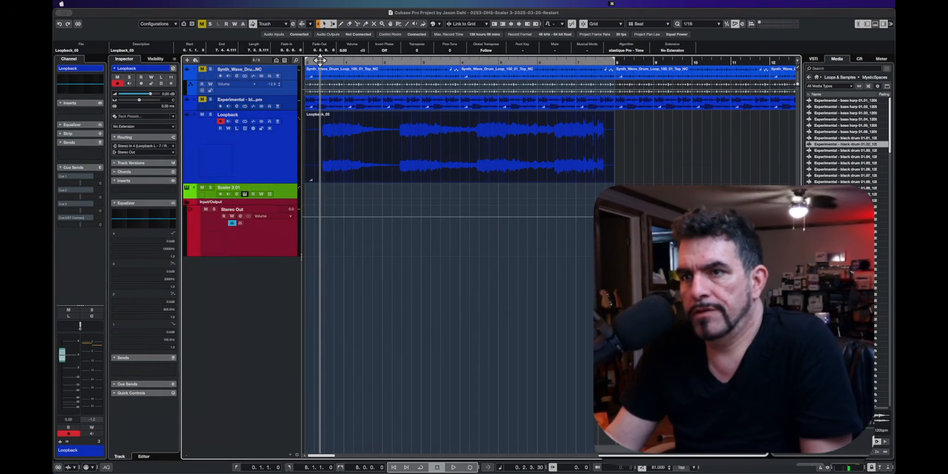
left_click(320, 60)
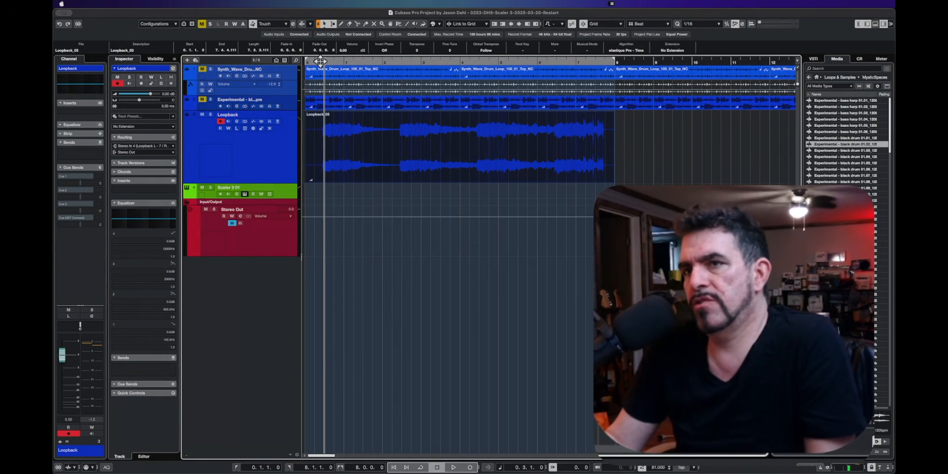
left_click(316, 62)
key("space")
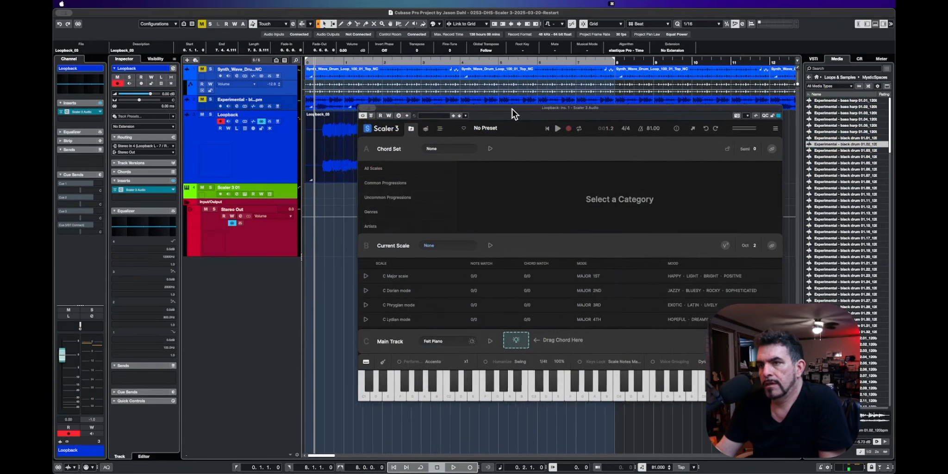
Set Scaler 3's capture mode to Detect Audio and detect the chords while playing back the loopback recording.
left_click_drag(512, 110, 550, 105)
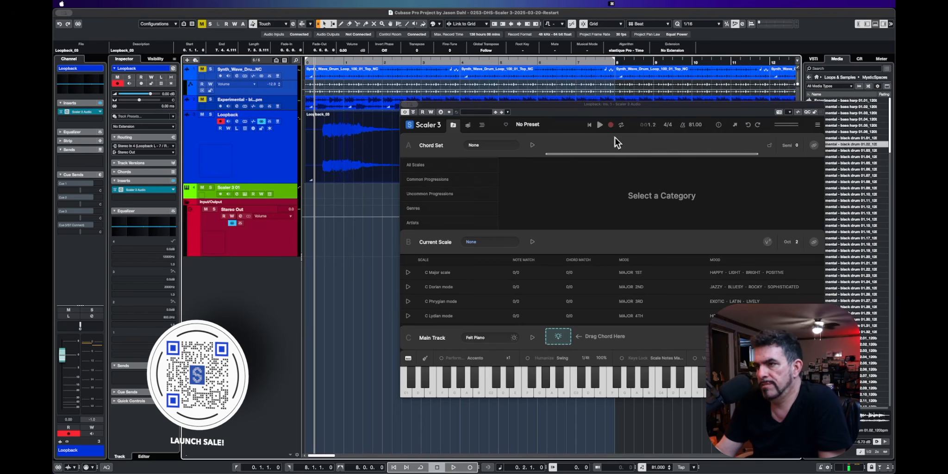
left_click(610, 124)
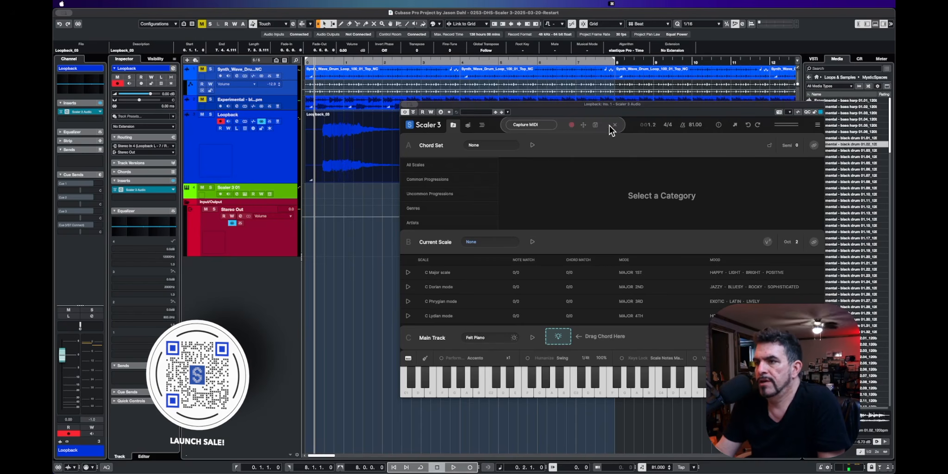
left_click(538, 125)
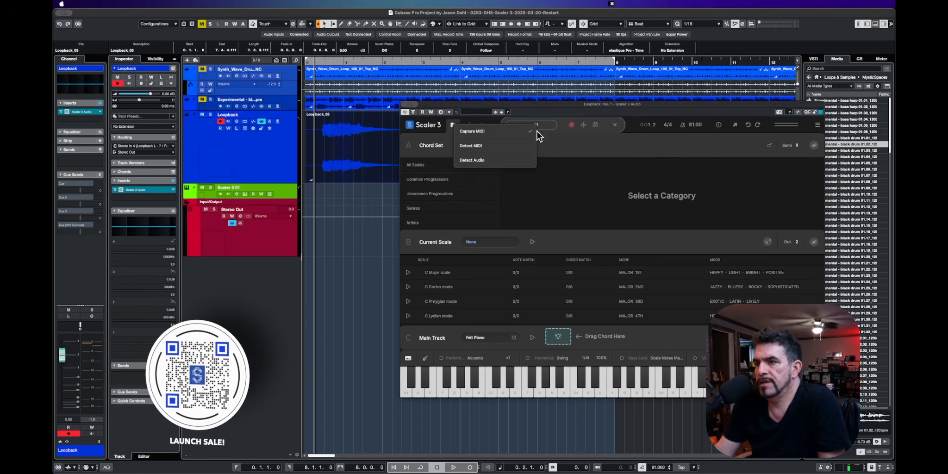
left_click(524, 162)
left_click(572, 125)
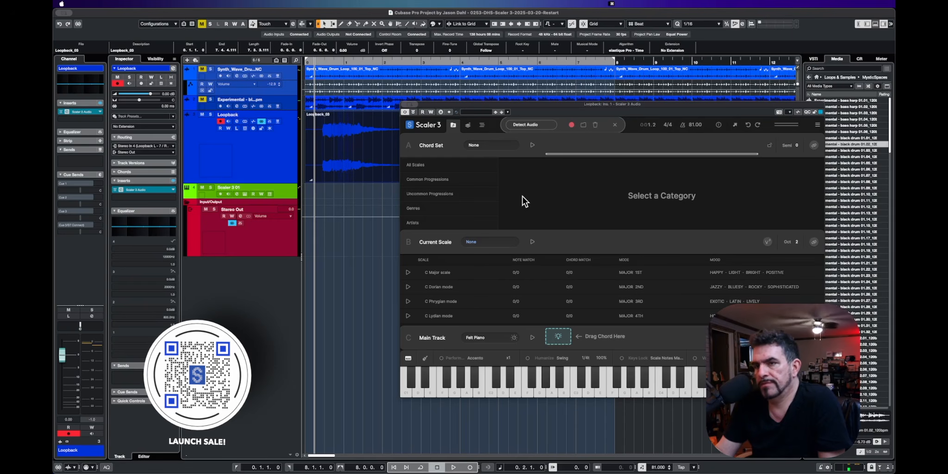
key("space")
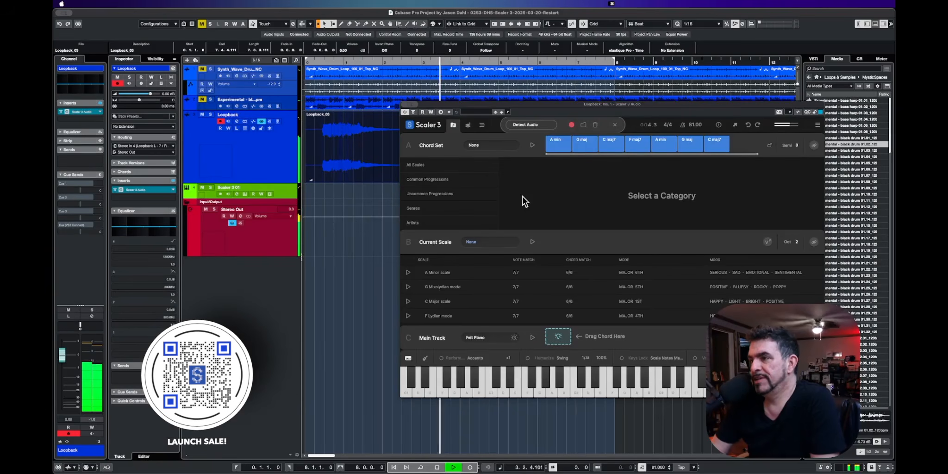
key("space")
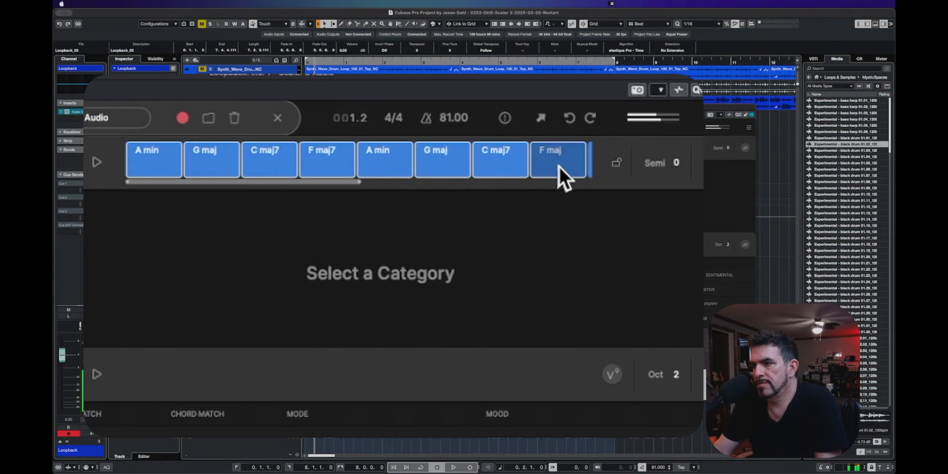
Add the eight detected chords from A min to F maj to the Main Track and audition them.
right_click(548, 161)
left_click(483, 237)
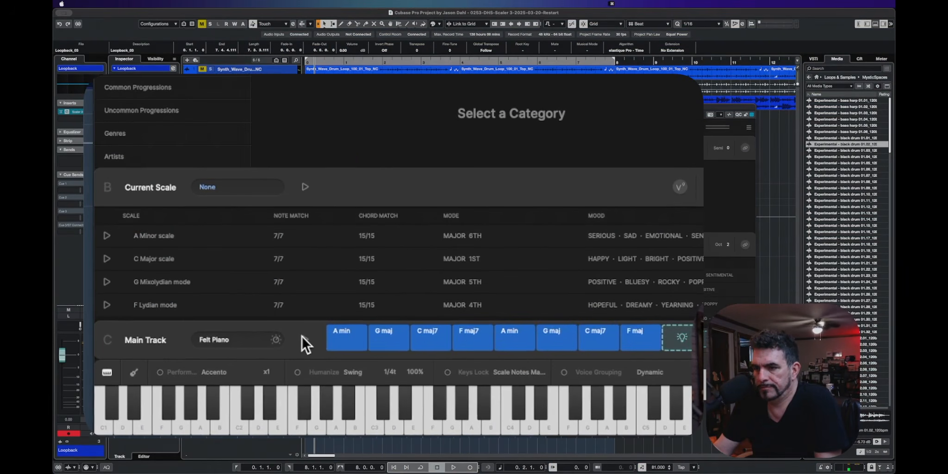
left_click(304, 339)
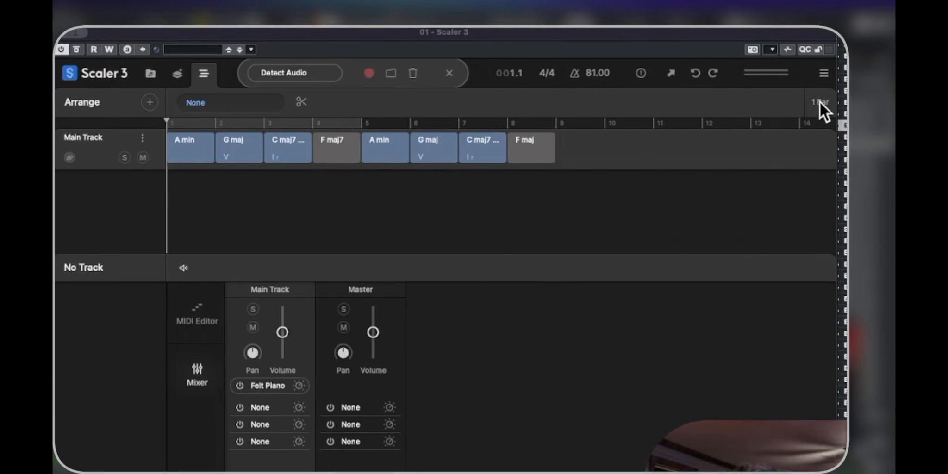
With a 1/4 grid, shorten A min, G maj and C maj7 to one beat each, then extend F maj7 to bar 3, without gaps.
left_click(802, 133)
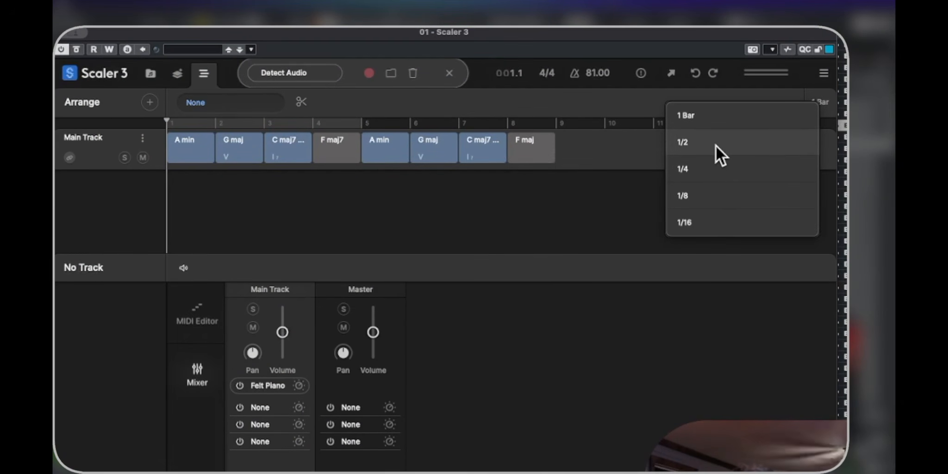
left_click(715, 176)
left_click_drag(213, 156, 205, 156)
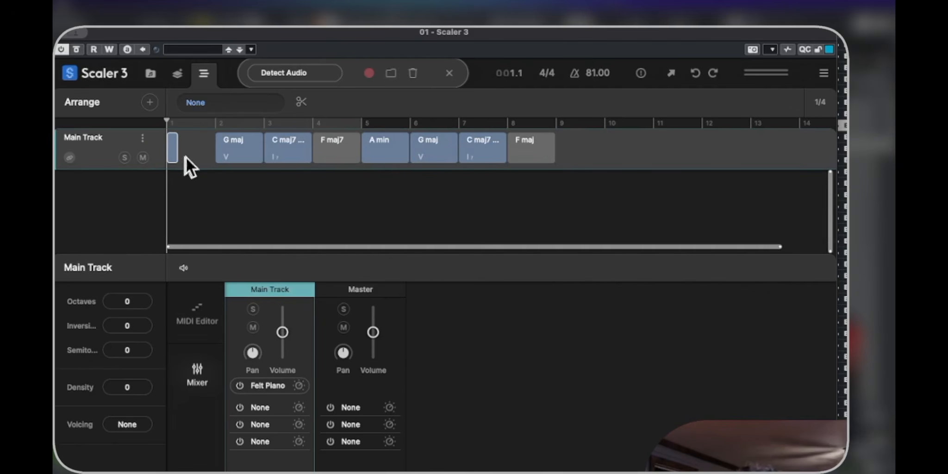
left_click_drag(228, 149, 196, 149)
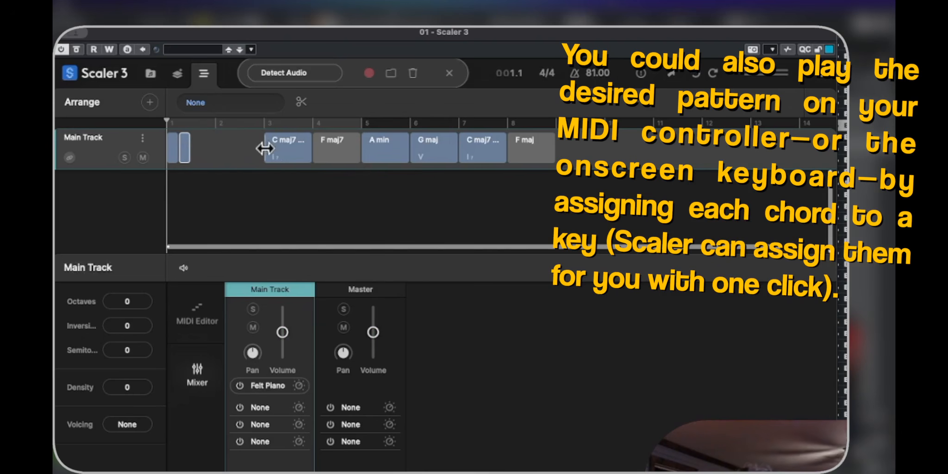
left_click_drag(283, 148, 212, 149)
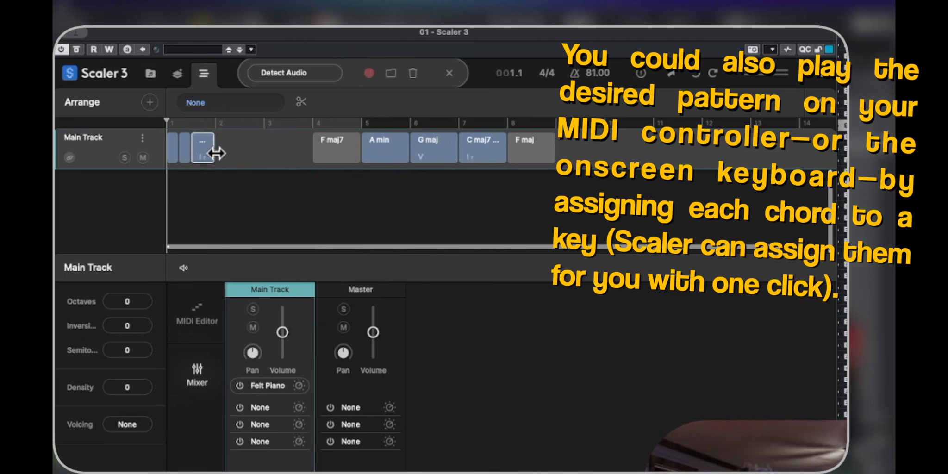
left_click_drag(327, 149, 222, 151)
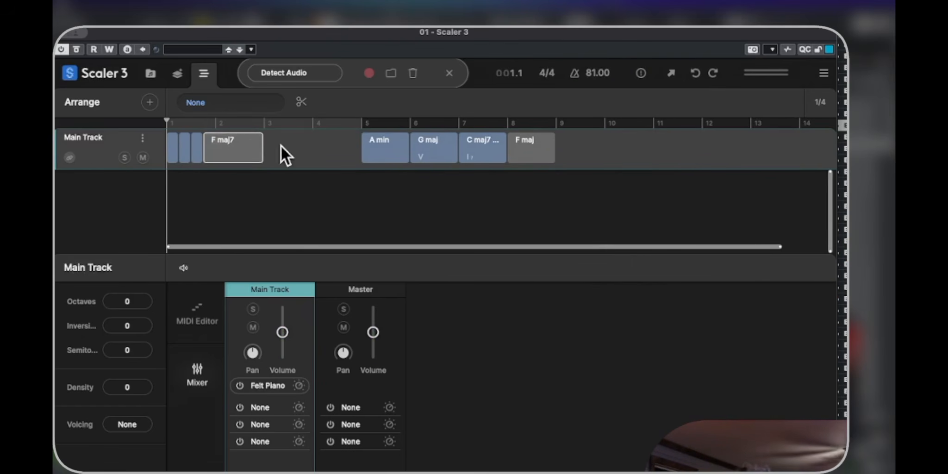
left_click(224, 145)
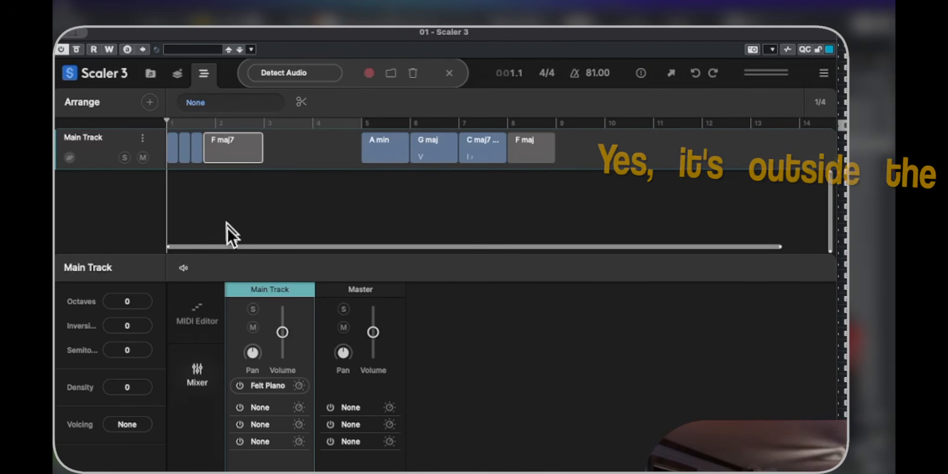
Exit Detect Audio mode and check the DAW Sync option of Scaler 3's playback.
left_click(446, 74)
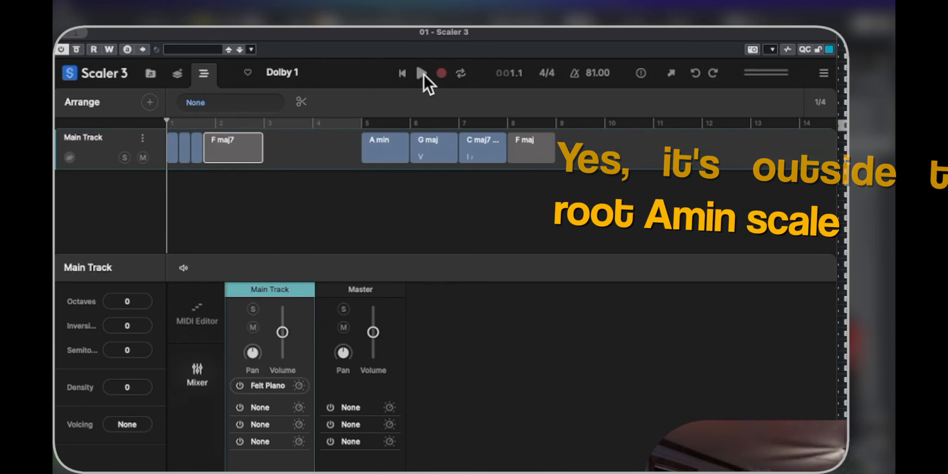
right_click(423, 74)
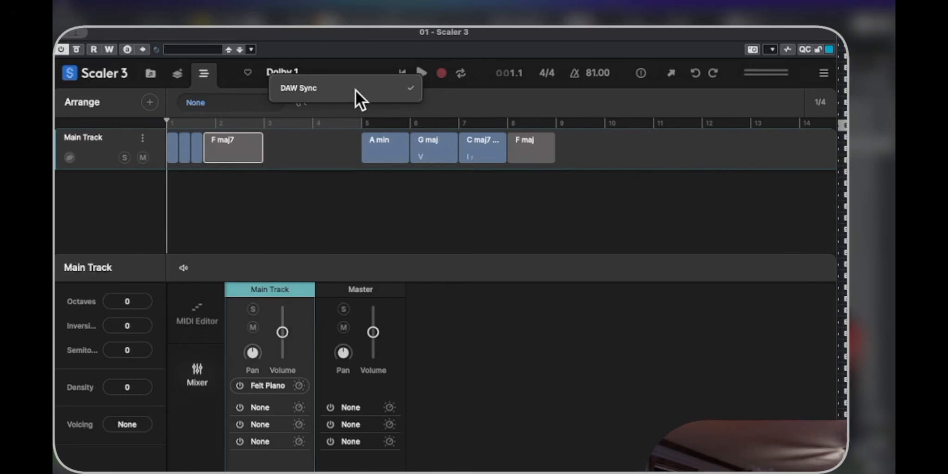
left_click(462, 95)
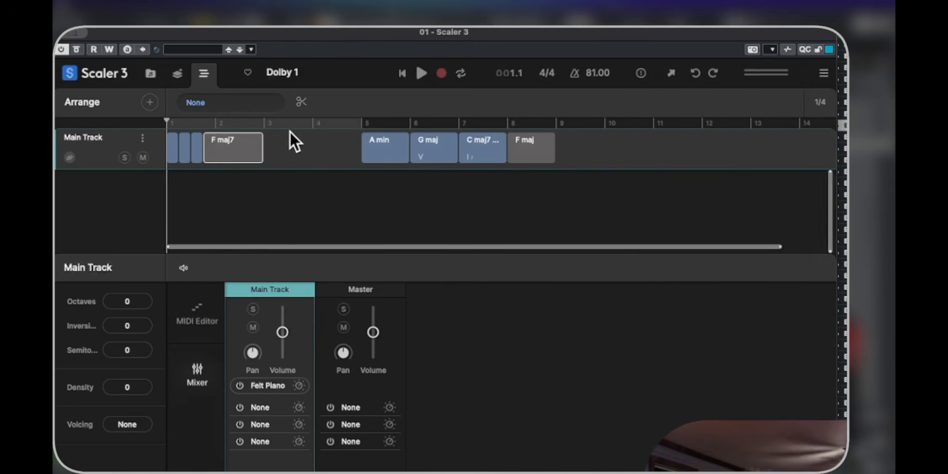
Duplicate the first four Main Track chords into bars 3 and 4.
left_click_drag(288, 148, 163, 138)
left_click_drag(232, 147, 327, 148)
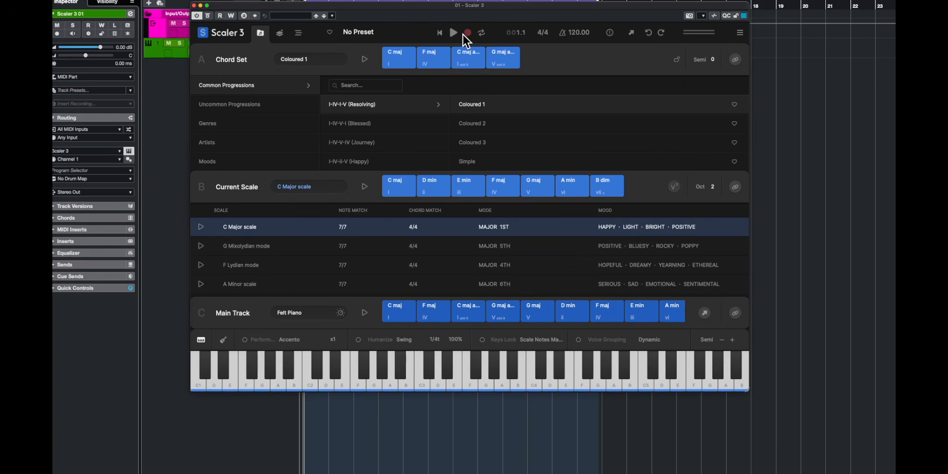
Turn Scaler 3's DAW Sync off and back on, and bring up the option again.
right_click(451, 34)
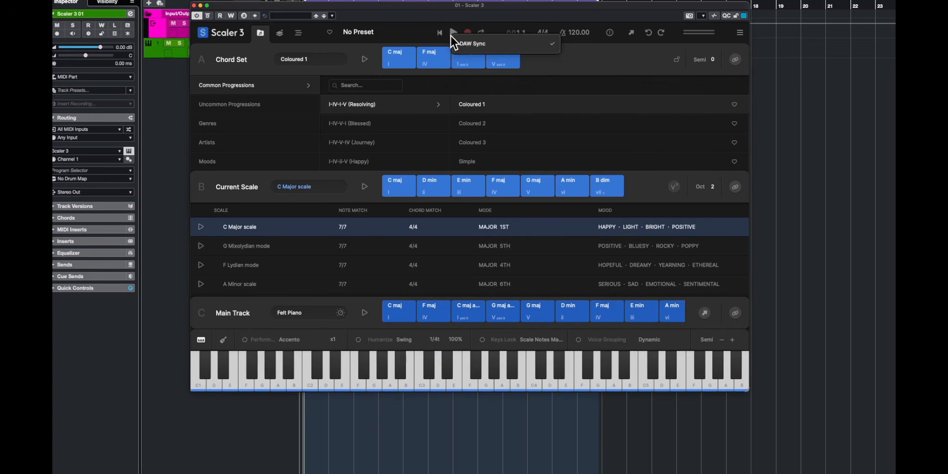
left_click(468, 44)
right_click(453, 31)
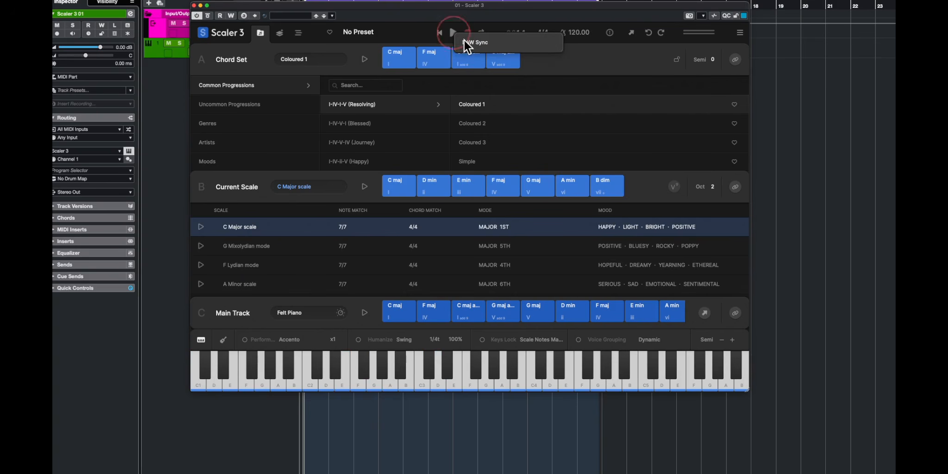
left_click(483, 43)
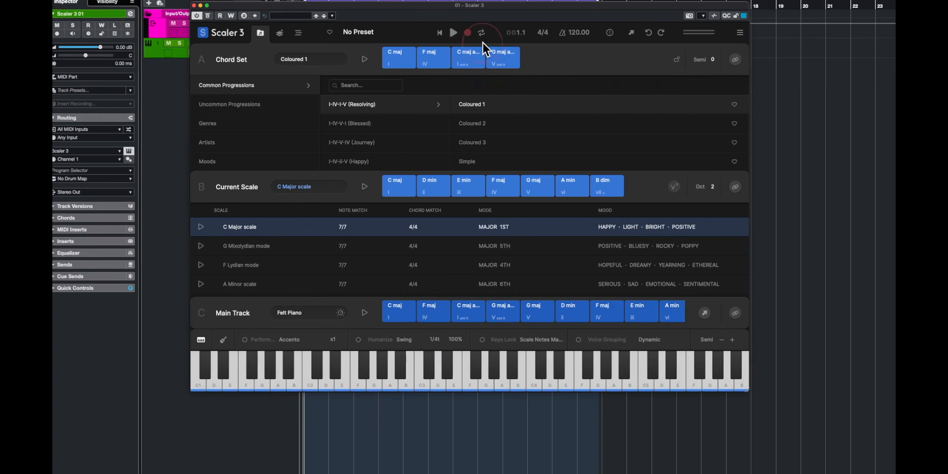
right_click(454, 31)
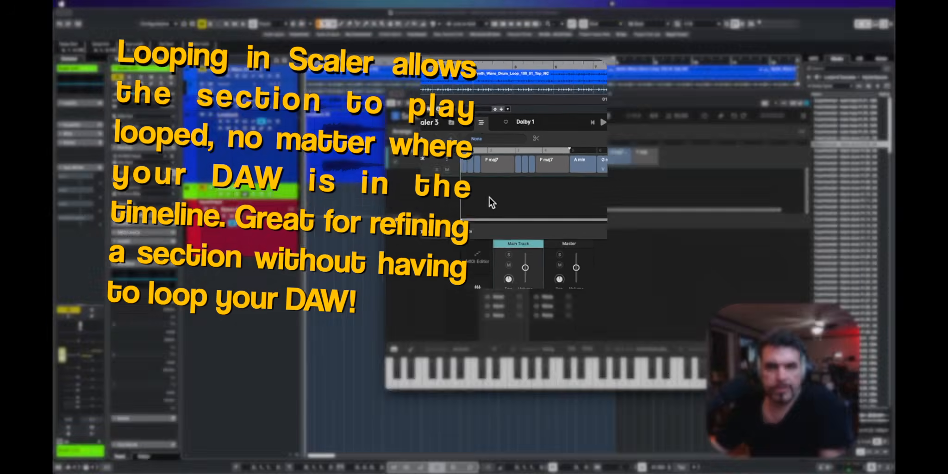
Play back the looped four-bar chord arrangement in sync with the project, and stop it.
key("super+grave")
key("space")
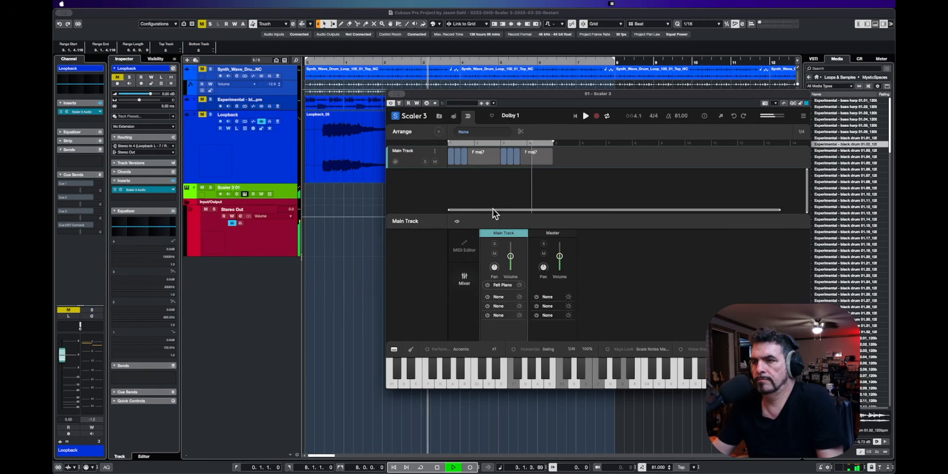
key("space")
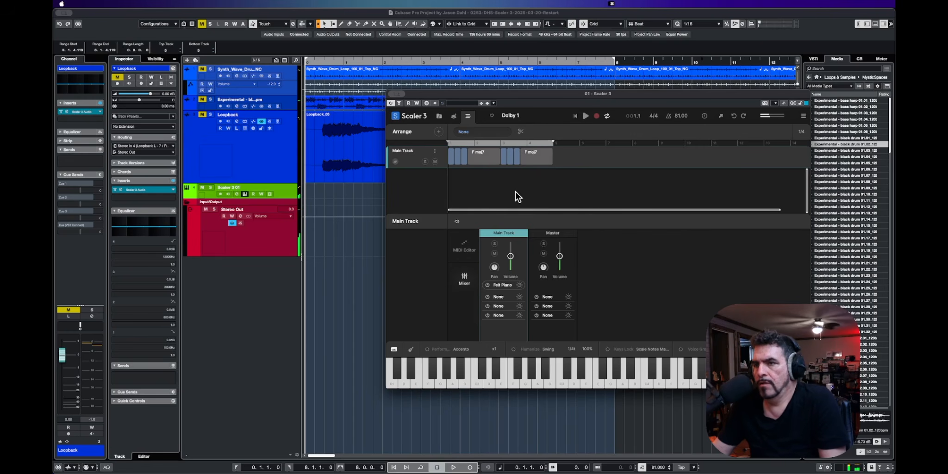
Set Octaves to -1 for the opening Main Track chords and play back the arrangement.
left_click(454, 160)
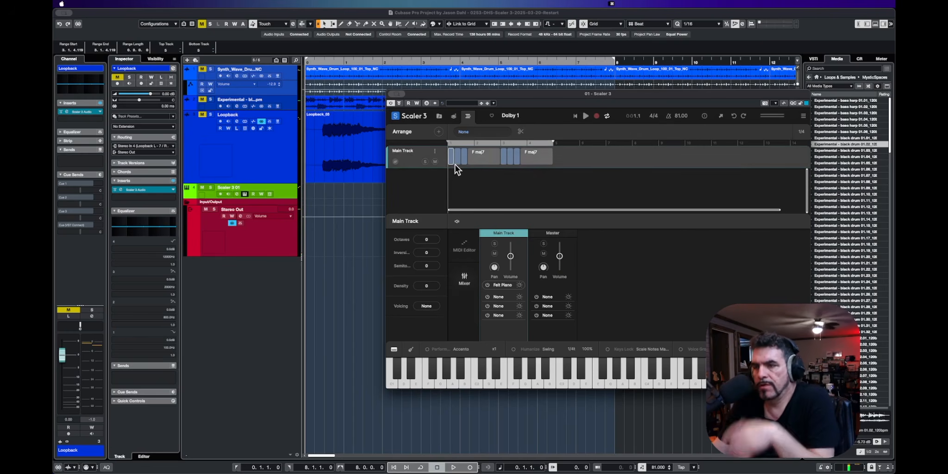
key("space")
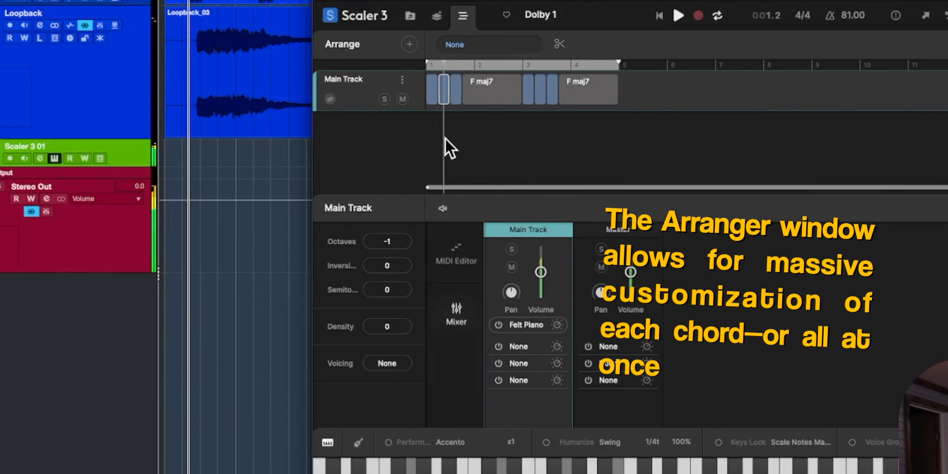
Stop playback, set Inversion to -1 for the second Main Track chord, and audition the change.
key("space")
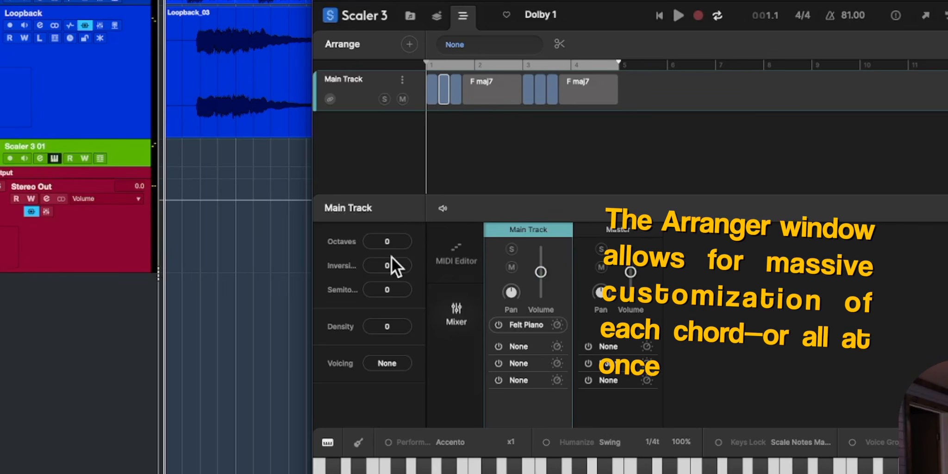
left_click_drag(391, 260, 392, 286)
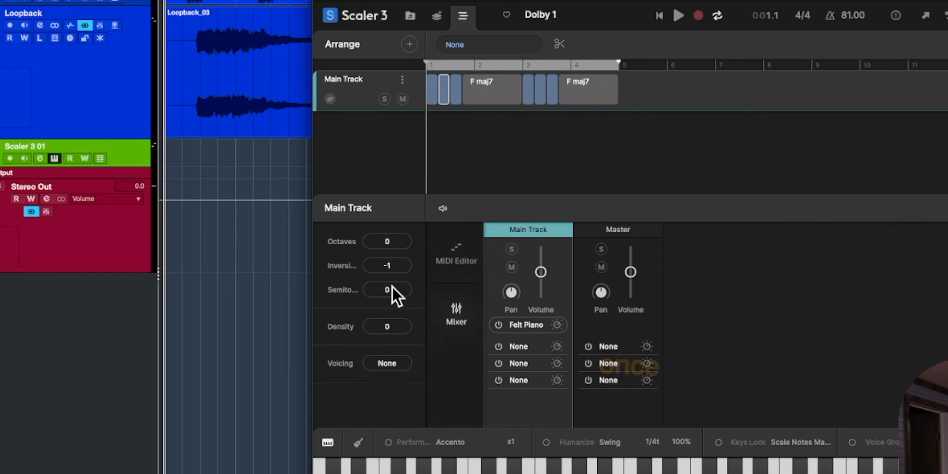
key("space")
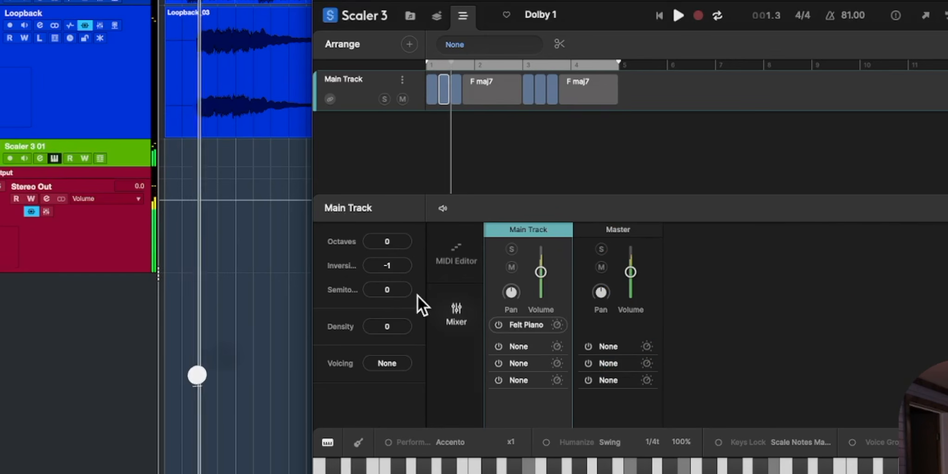
key("space")
Set Inversion to -1 for the third Main Track chord and play back the arrangement.
left_click(457, 89)
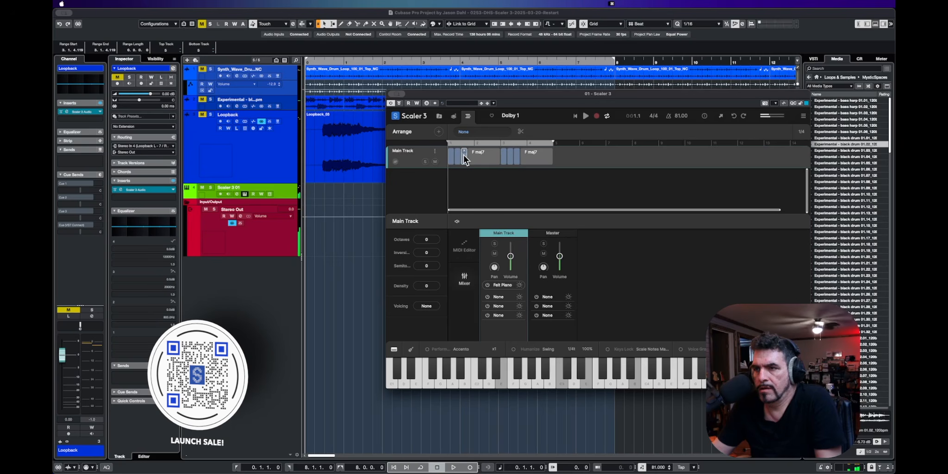
left_click_drag(430, 259, 431, 264)
key("space")
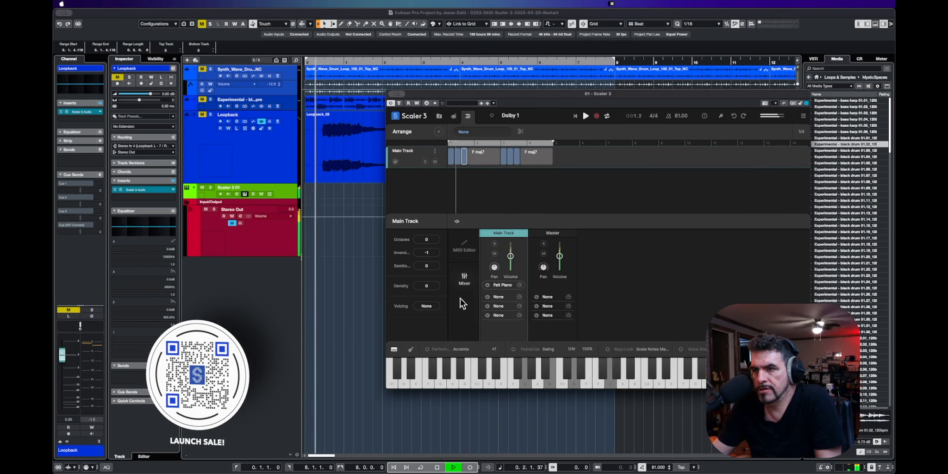
Set Inversion to -1 for the first F maj7 chord and audition the progression.
left_click(479, 158)
key("space")
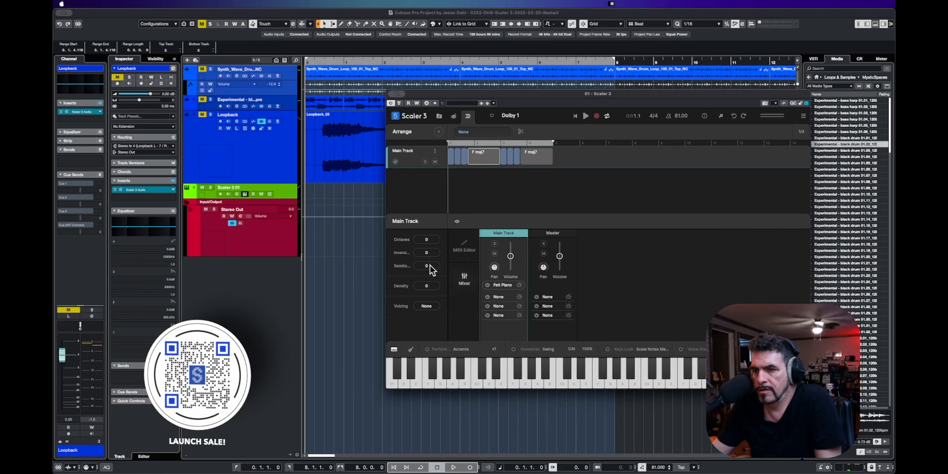
left_click_drag(430, 257, 431, 262)
key("space")
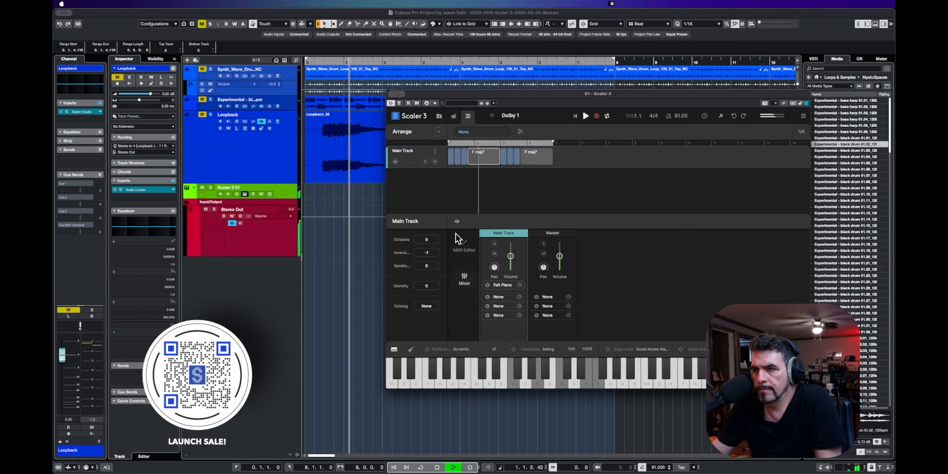
key("space")
Try Octaves at -1 for the first four Main Track chords, set it back to 0, and play back the arrangement.
left_click_drag(484, 174, 446, 158)
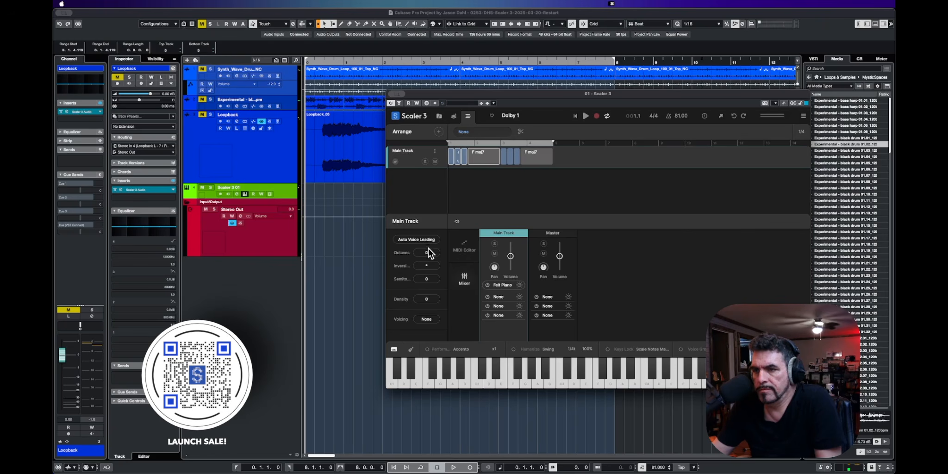
left_click_drag(429, 252, 430, 267)
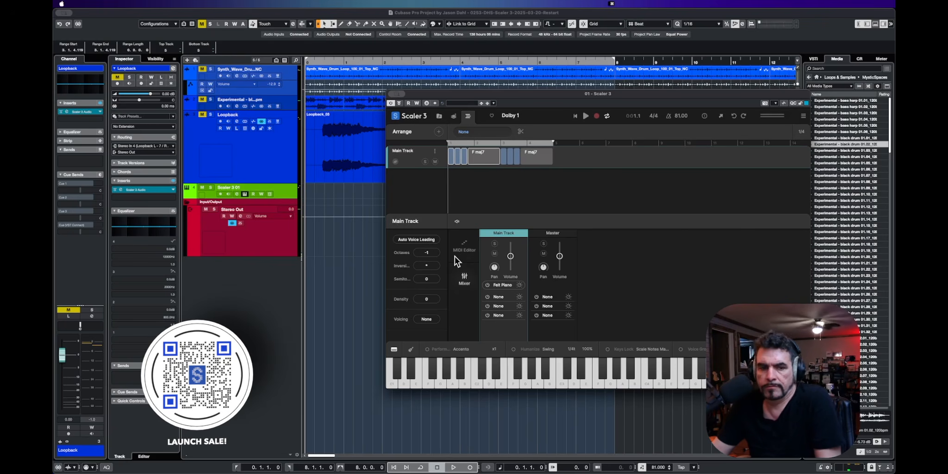
key("space")
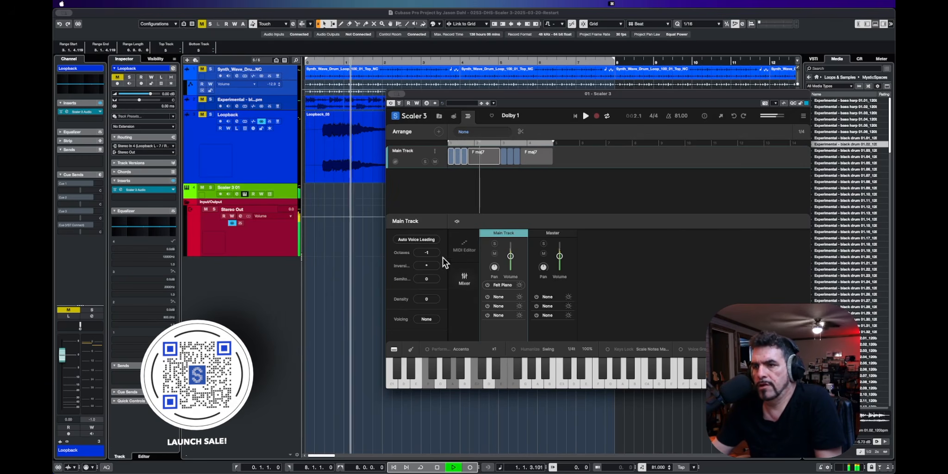
key("space")
left_click_drag(431, 249, 431, 244)
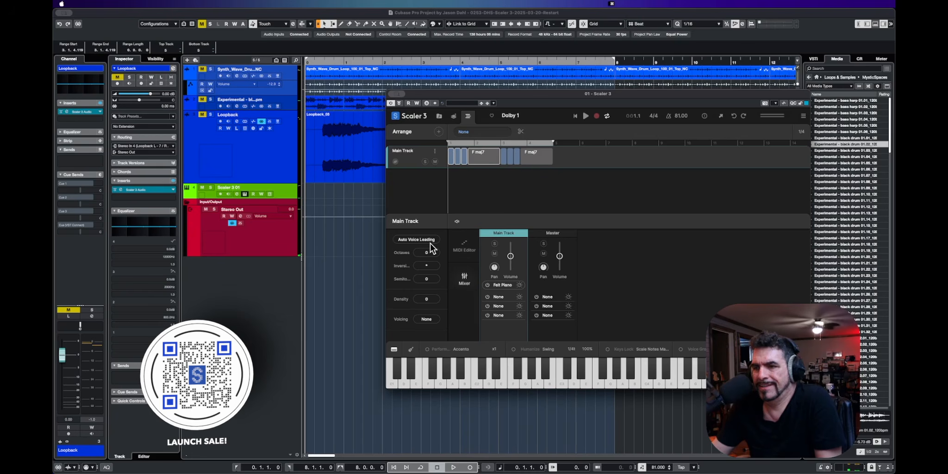
key("space")
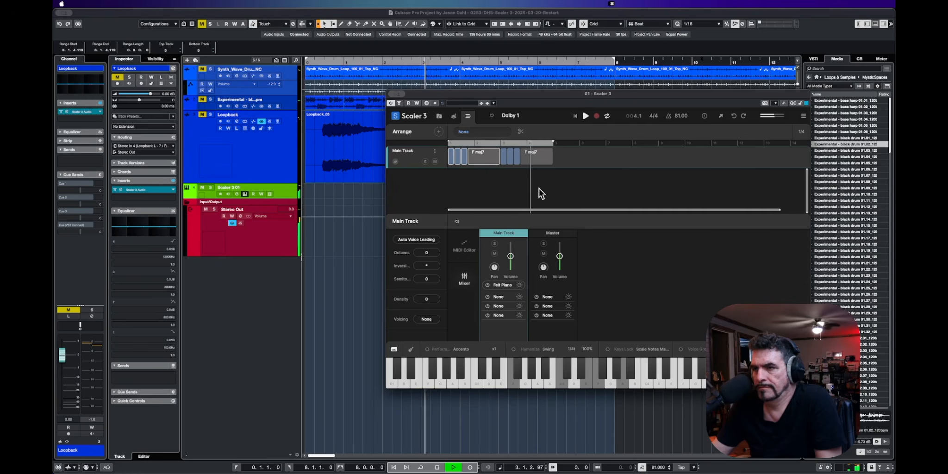
key("space")
Unmute the Experimental and Synth_Wave_Drum tracks, and listen to the chords together with them.
left_click(201, 100)
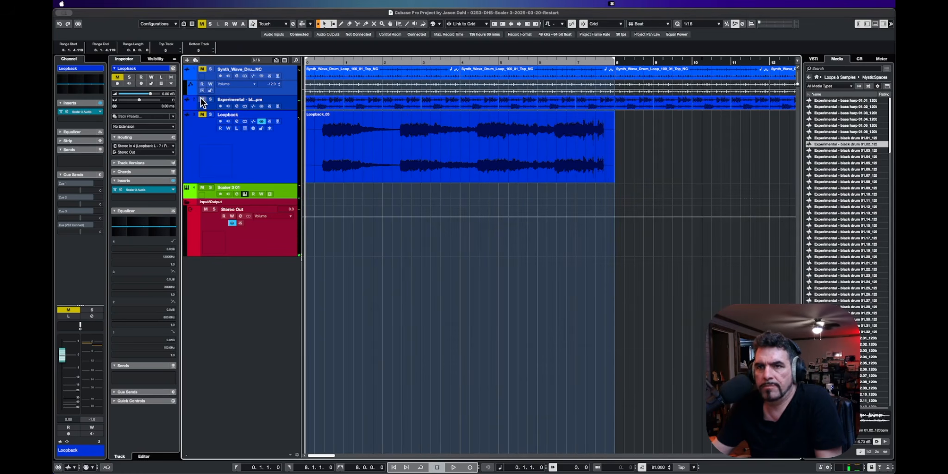
left_click(202, 69)
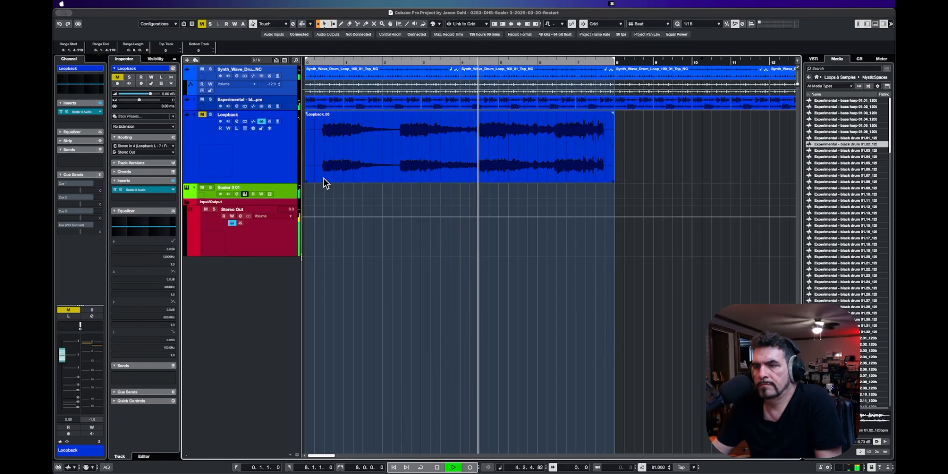
key("space")
key("super+Tab")
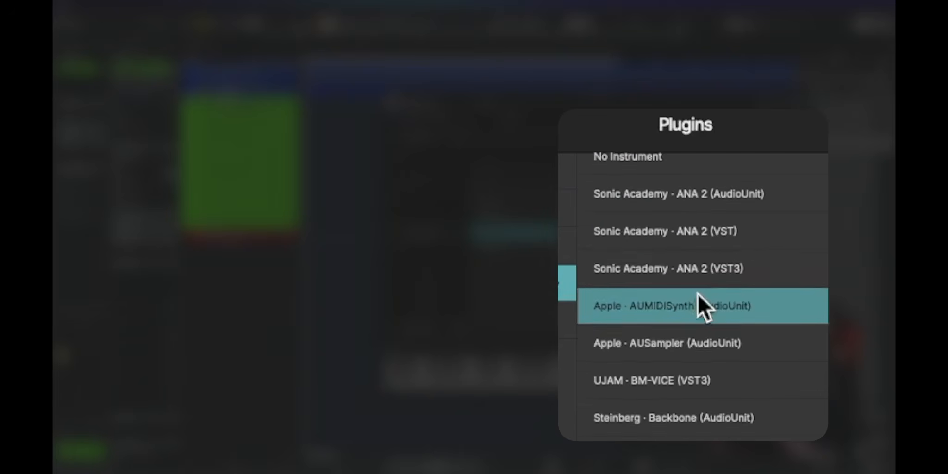
Load Modartt Pianoteq 8 (VST3) as the Main Track's instrument plugin.
scroll(698, 305, "down", 3)
scroll(693, 296, "down", 5)
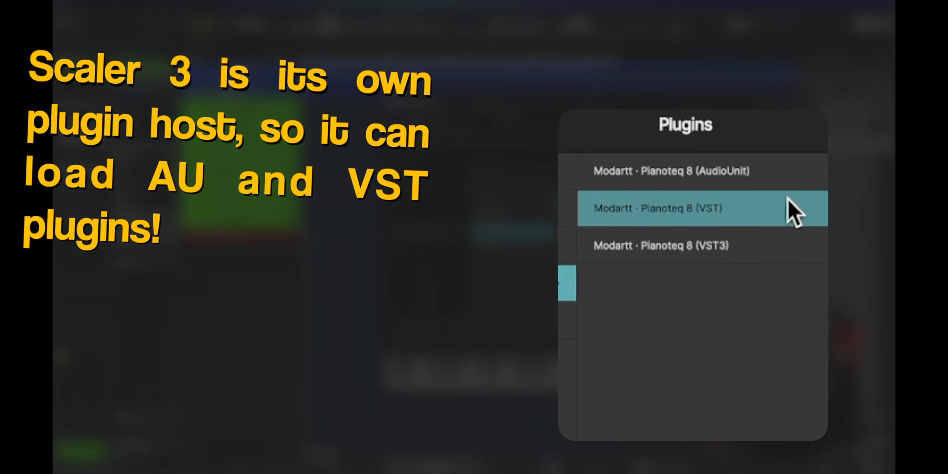
left_click(794, 251)
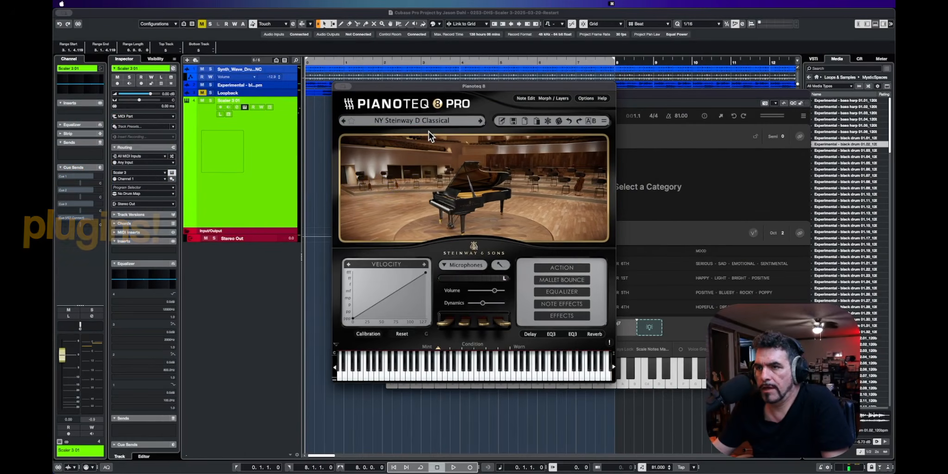
Select the MKII Smooth preset from Pianoteq's Vintage Tines MKII electric pianos.
left_click(429, 124)
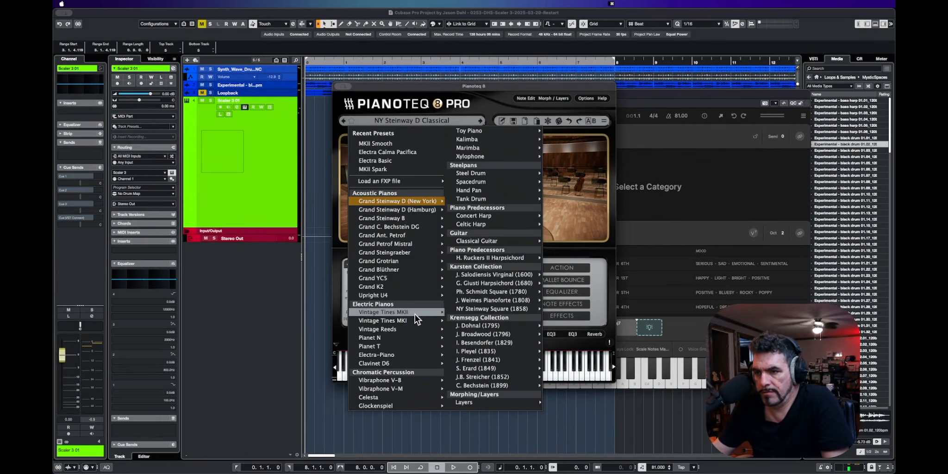
mouse_move(415, 313)
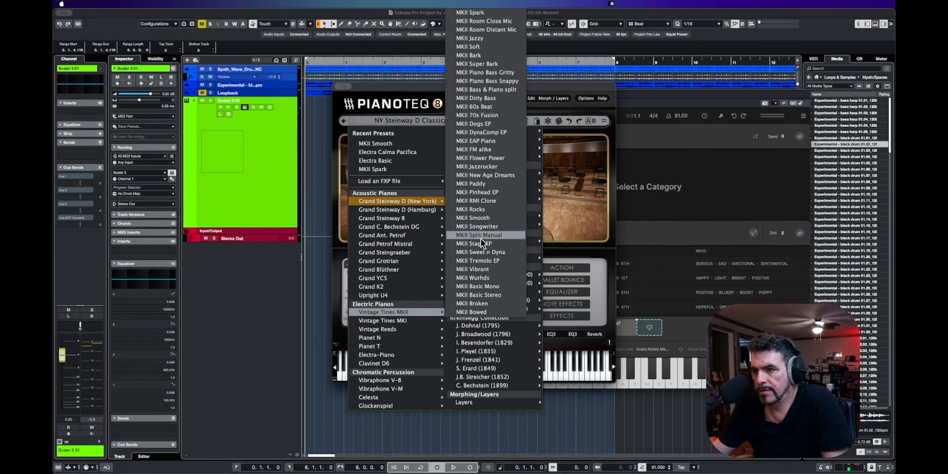
left_click(482, 218)
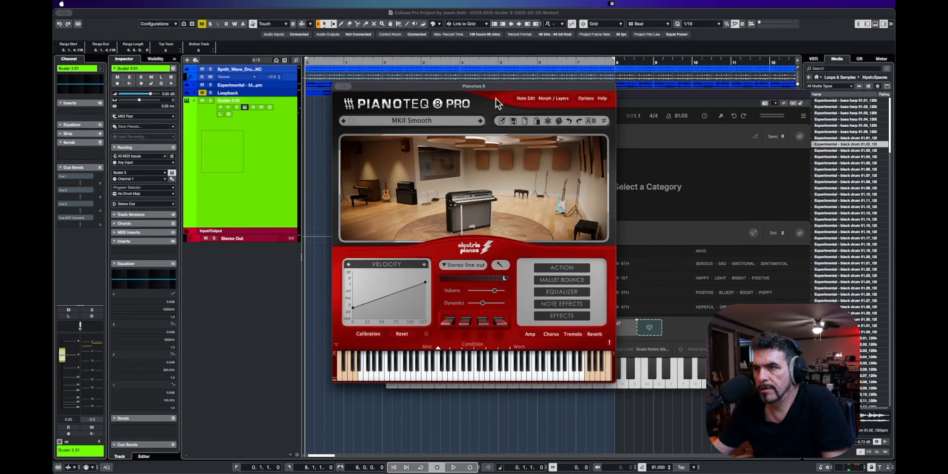
Lower Pianoteq's output volume and play back the progression through it, moving its window aside.
left_click_drag(532, 88, 468, 96)
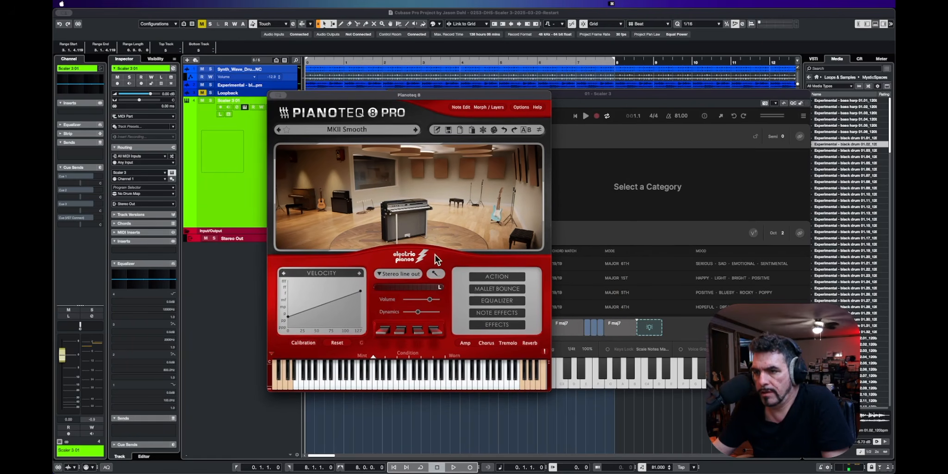
left_click_drag(430, 305, 423, 303)
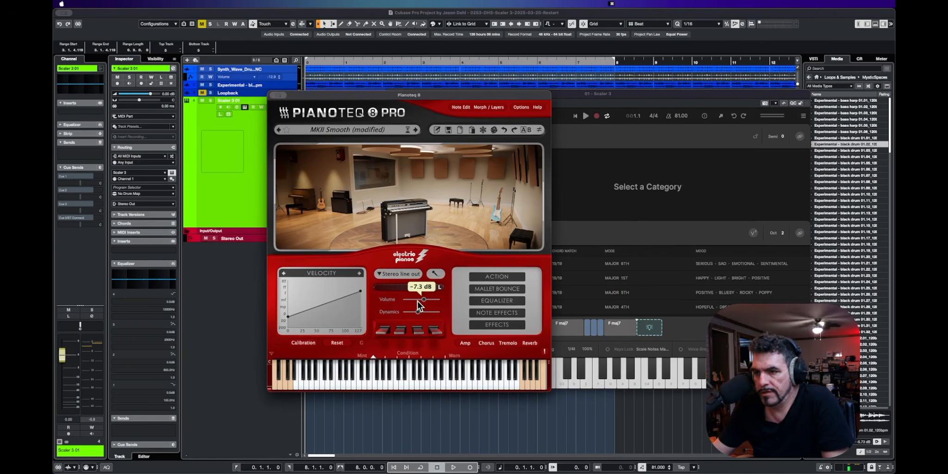
left_click_drag(418, 300, 406, 302)
key("space")
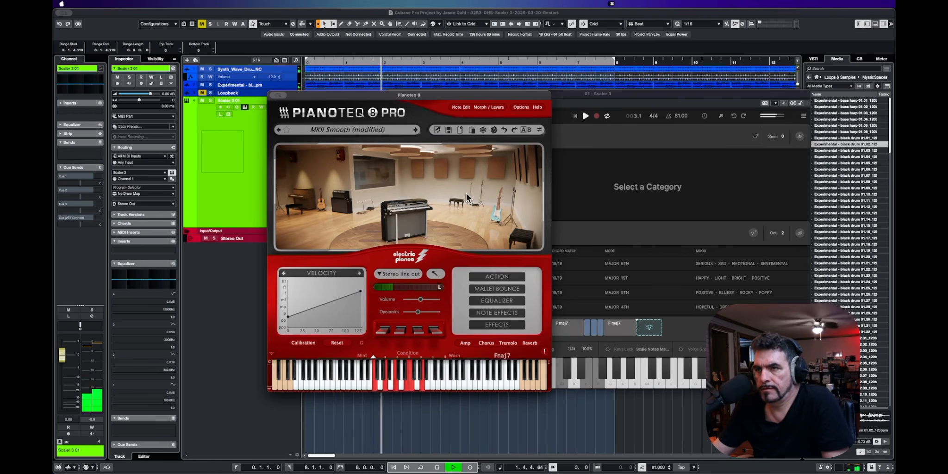
left_click_drag(441, 95, 264, 143)
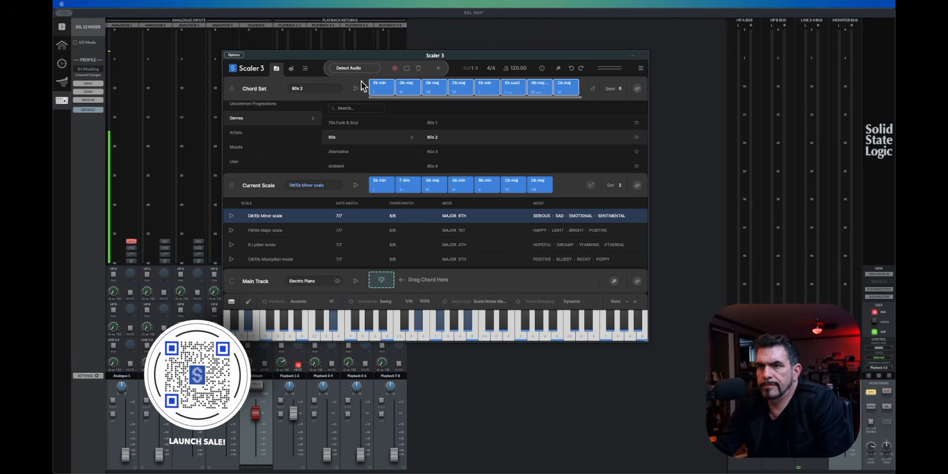
In standalone Scaler 3, show the 80s genre chord sets and preview the 80s 2 set.
left_click(266, 117)
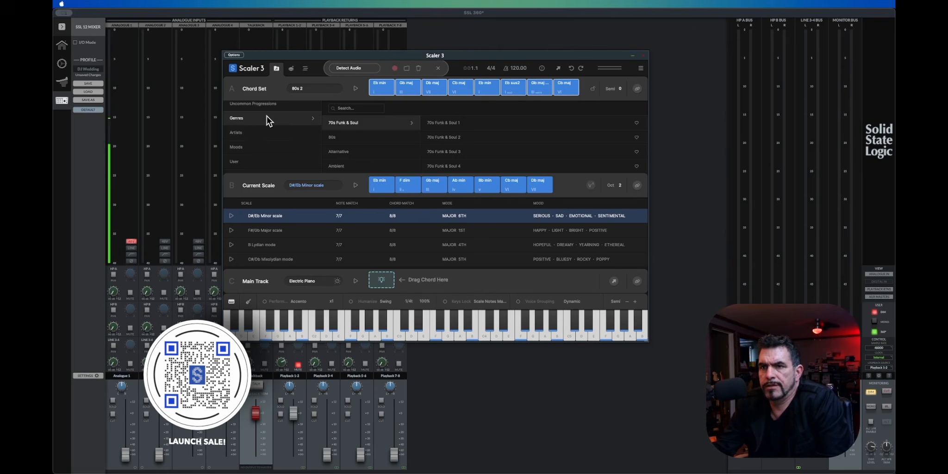
left_click(347, 137)
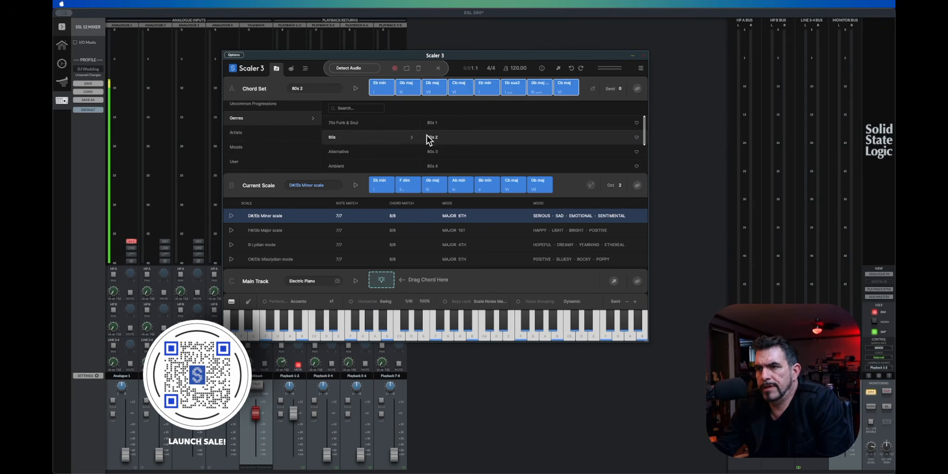
left_click(355, 88)
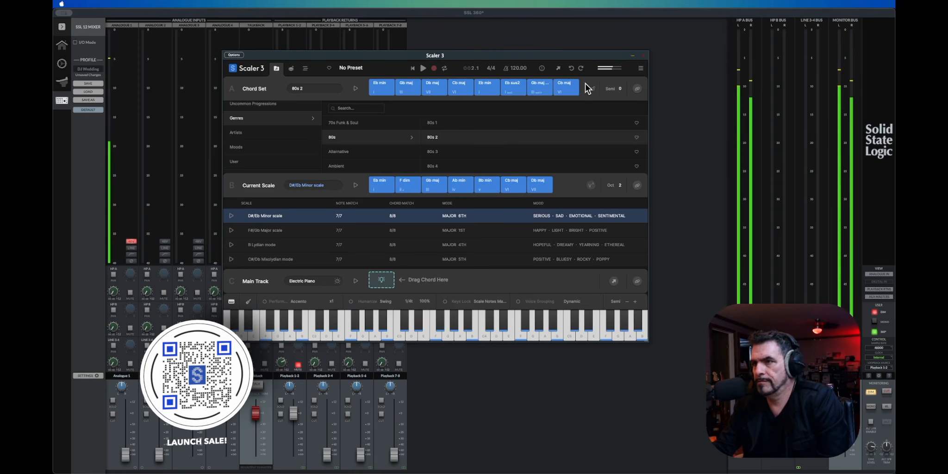
Add all eight chords of the 80s 2 chord set to the Main Track.
left_click_drag(586, 78, 385, 88)
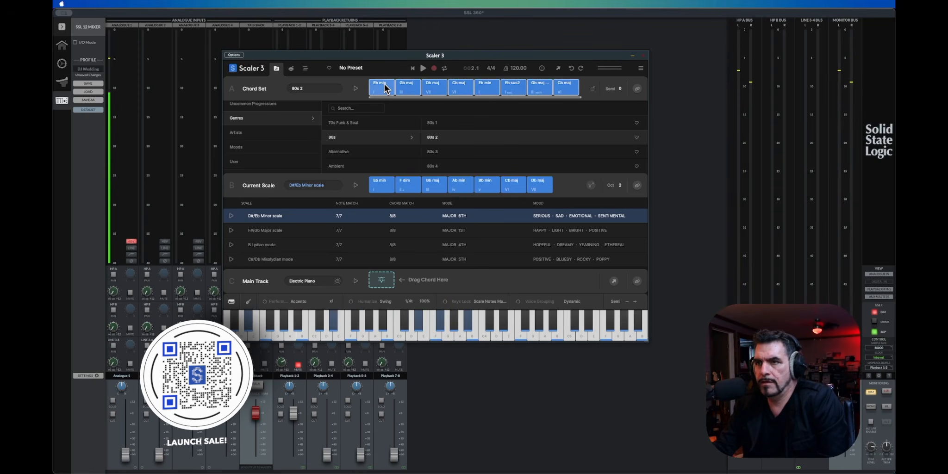
right_click(385, 88)
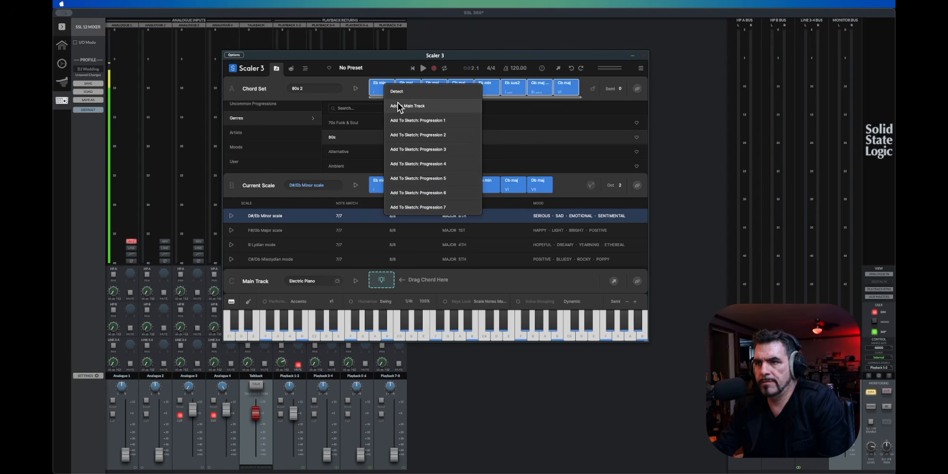
left_click(399, 107)
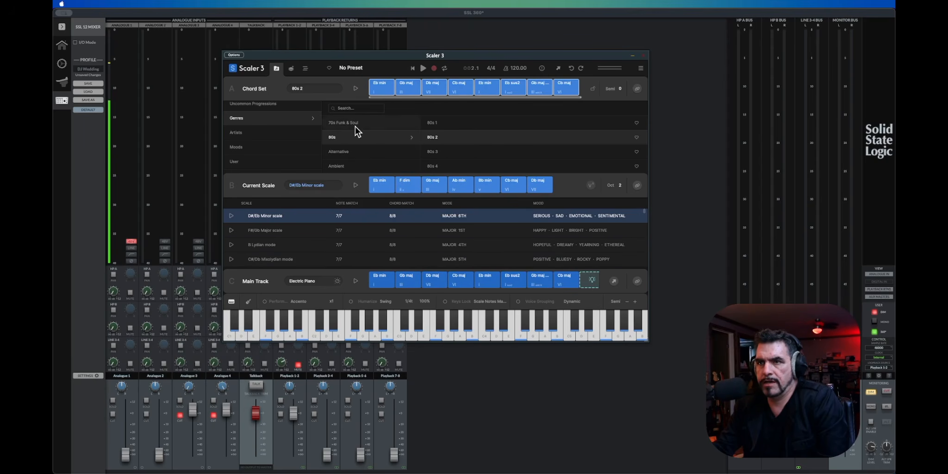
Examine the Main Track chords in the Arrange view, and open chord suggestions for the empty slot after its last chord.
left_click(307, 66)
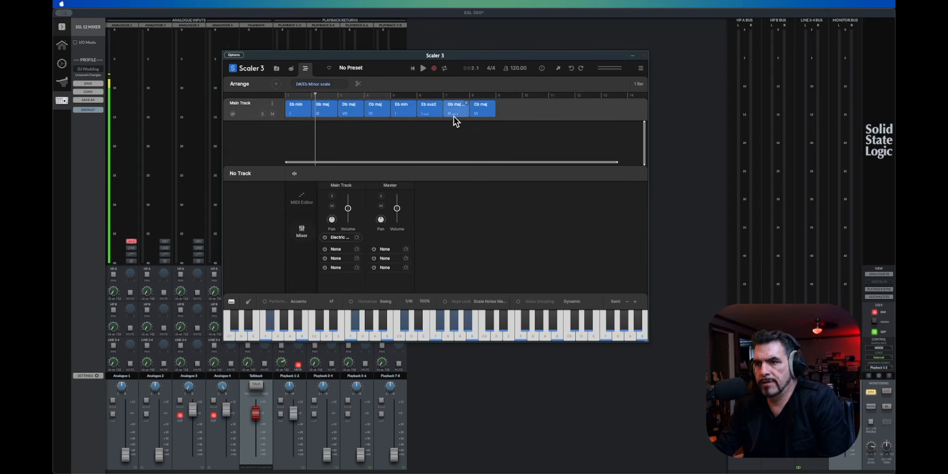
left_click(277, 69)
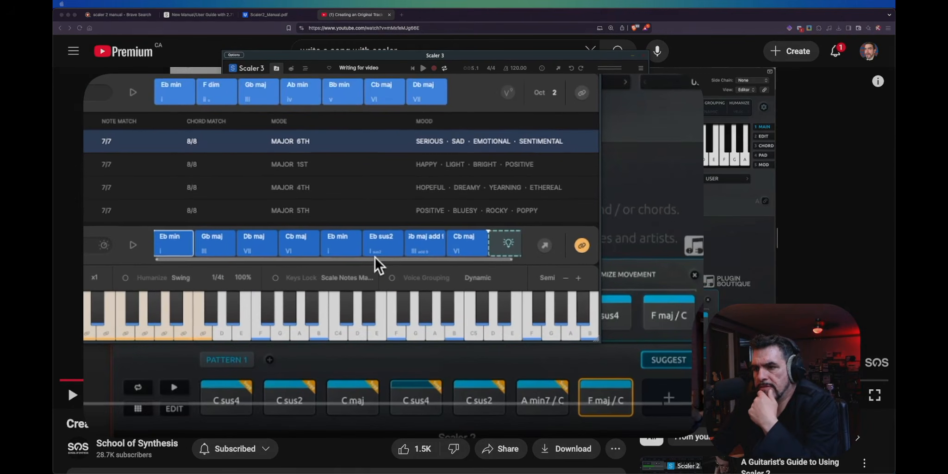
left_click(505, 244)
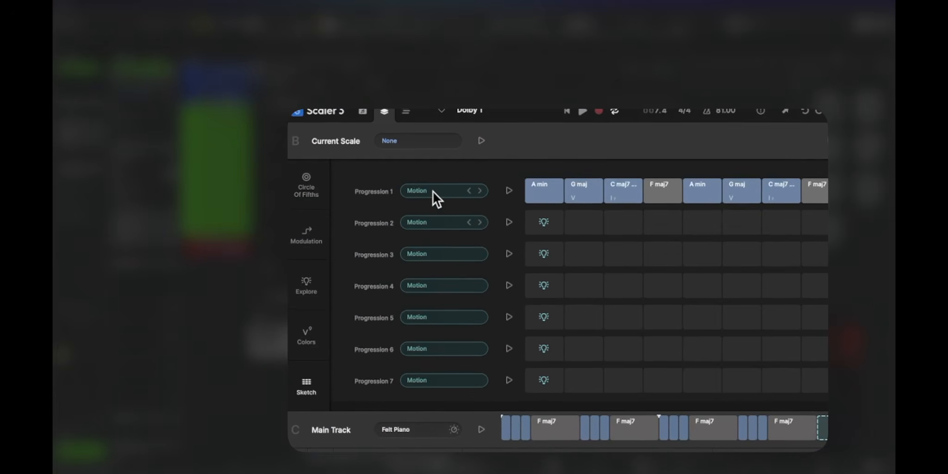
Open the motions for Progression 1 and browse to the Basic set of Common Performances under Expressions.
left_click(432, 191)
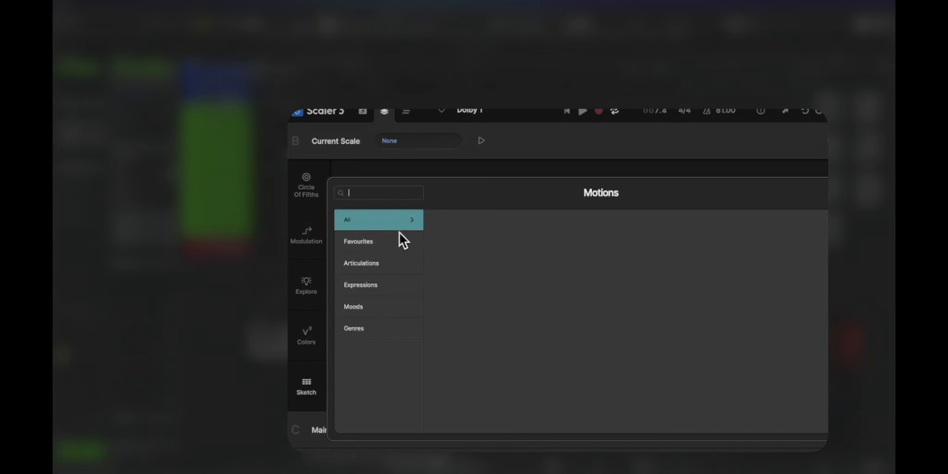
left_click(386, 262)
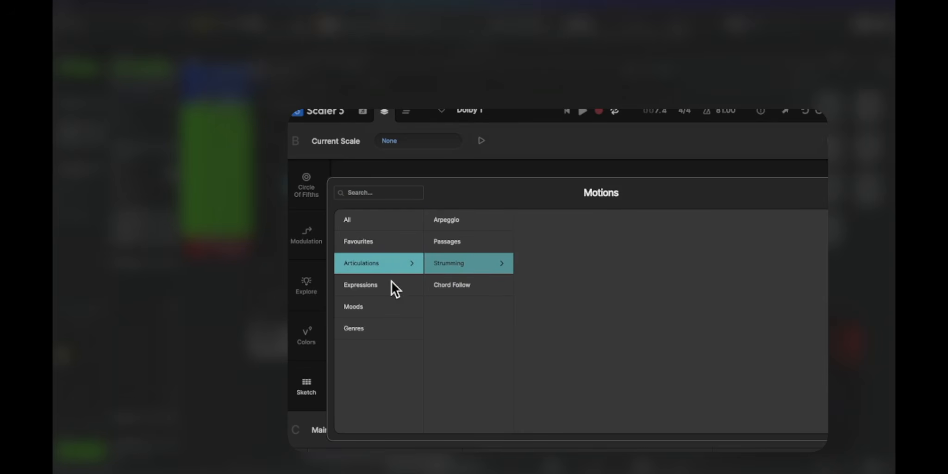
left_click(408, 282)
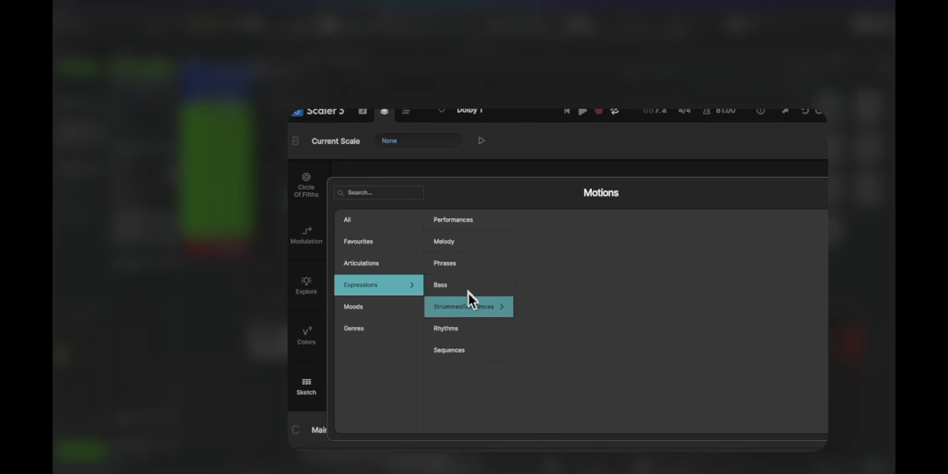
left_click(468, 223)
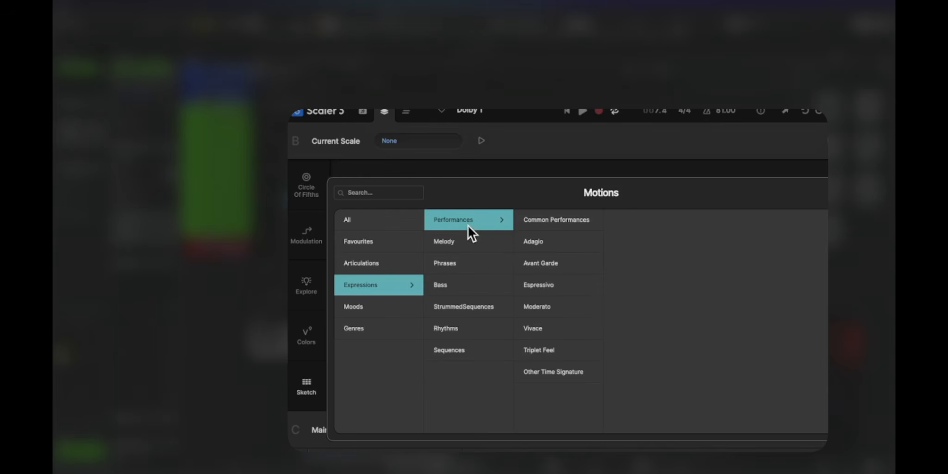
left_click(565, 225)
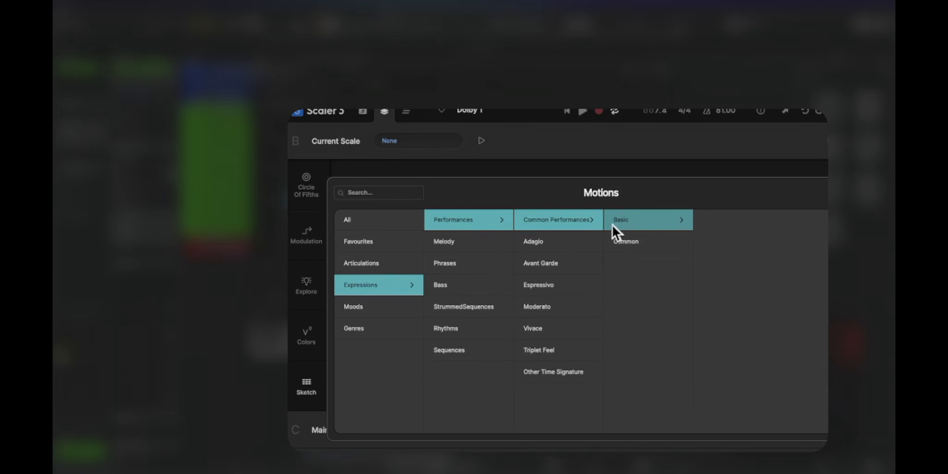
left_click(627, 222)
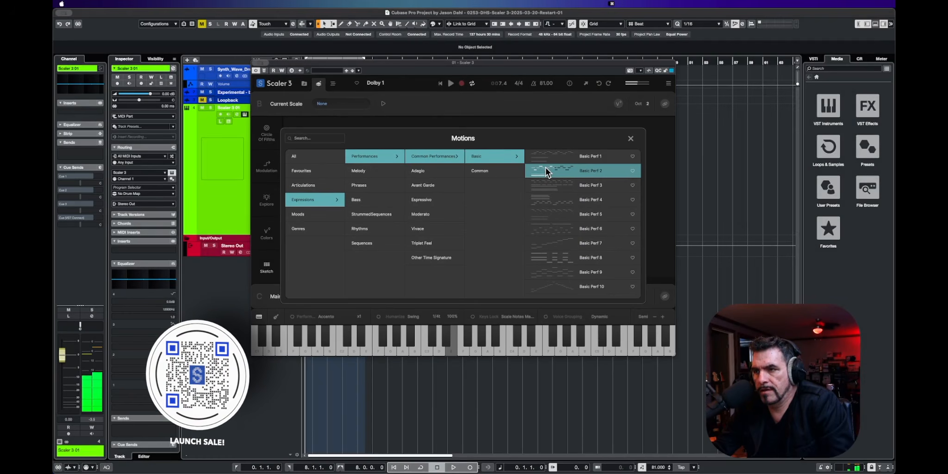
Audition several Basic Perf motions, apply Basic Perf 8 to Progression 1, and play the progression.
left_click(546, 184)
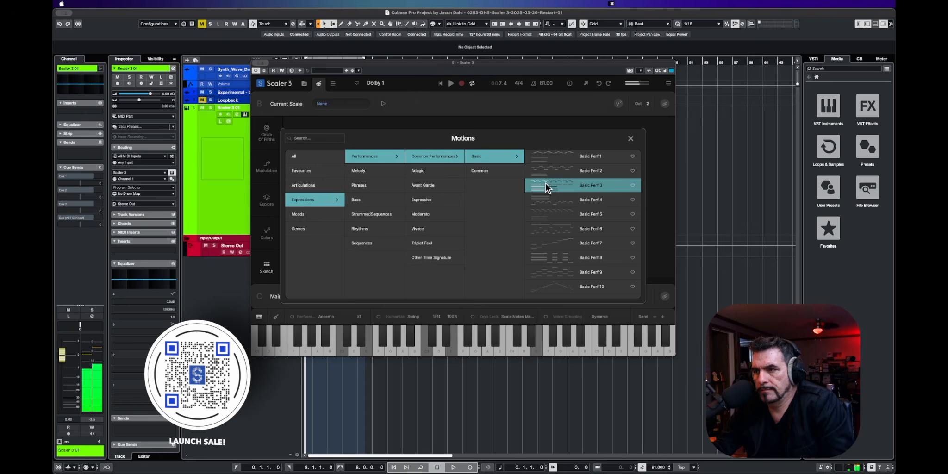
left_click(547, 200)
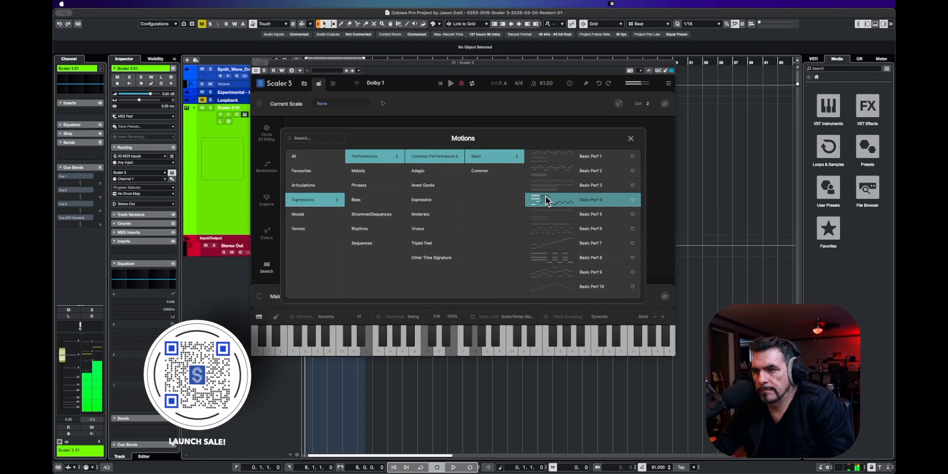
left_click(546, 212)
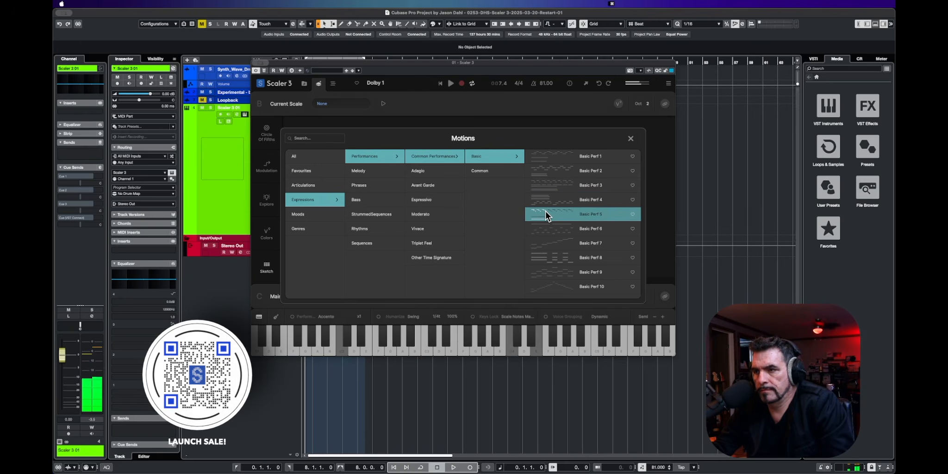
left_click(547, 229)
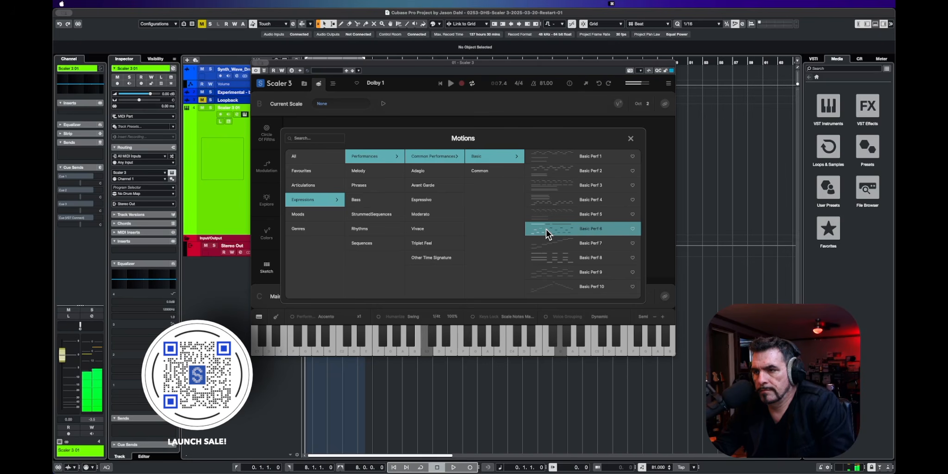
left_click(547, 258)
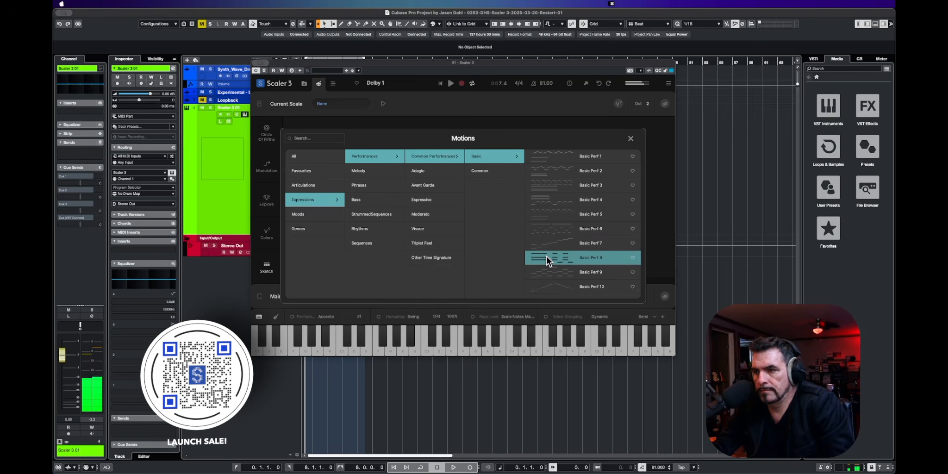
double_click(547, 258)
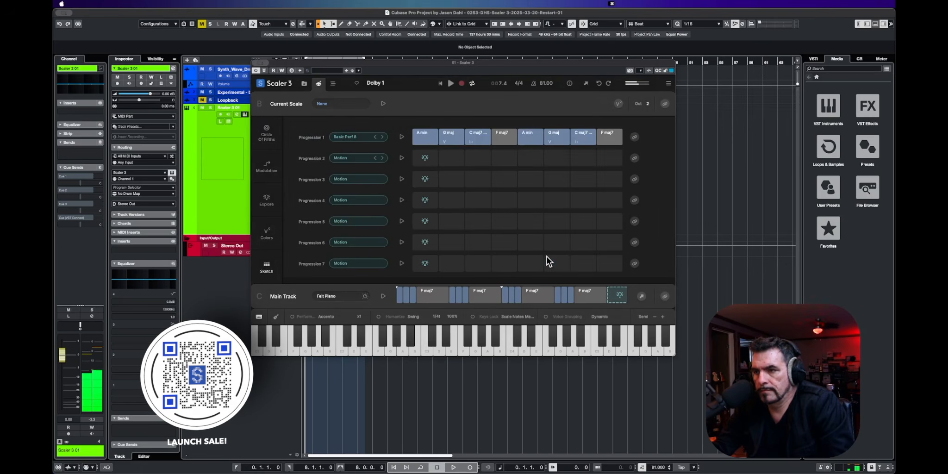
left_click(402, 137)
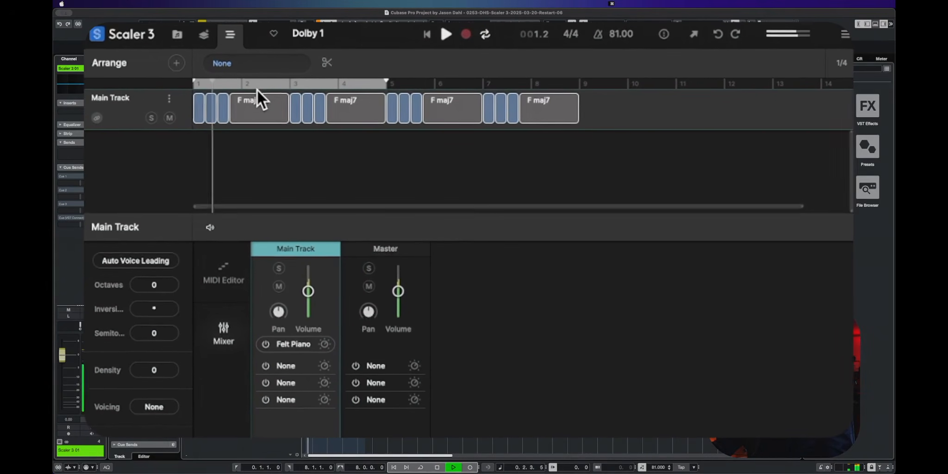
Stop playback and add a bass track to the arrangement using the Common Bass motion Basic 1, found by searching for "bass".
key("space")
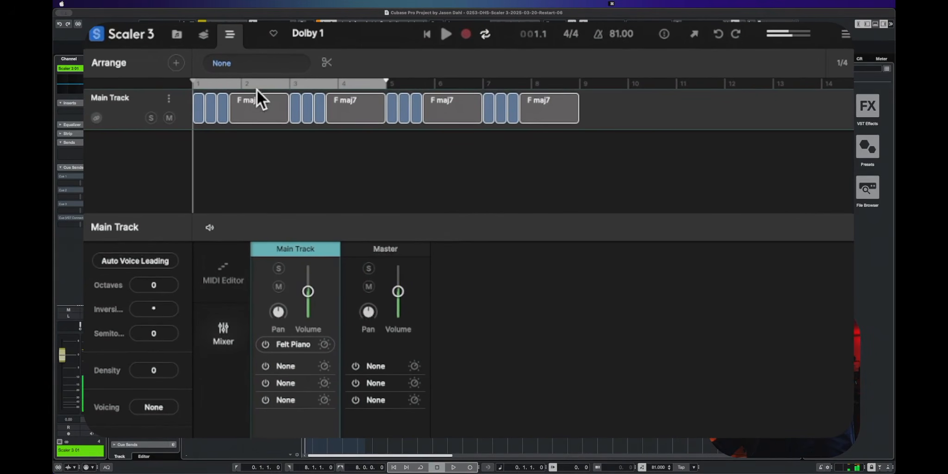
left_click(177, 63)
left_click(180, 135)
type("bass")
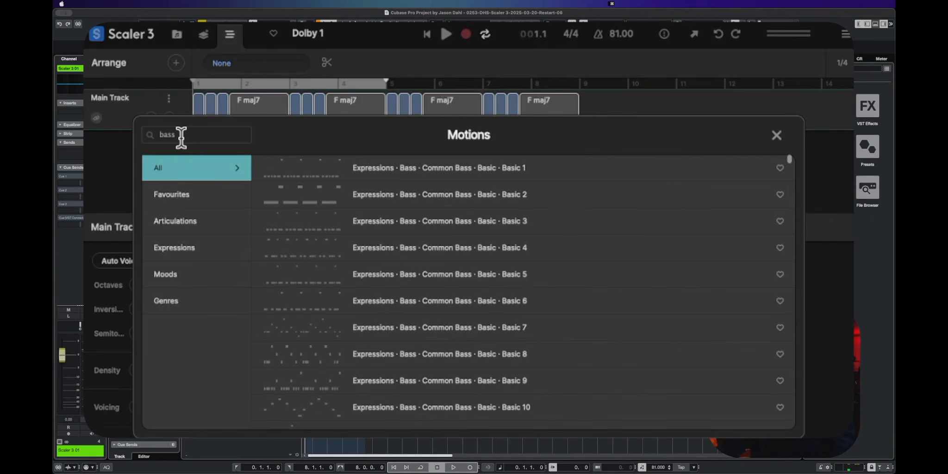
left_click(295, 175)
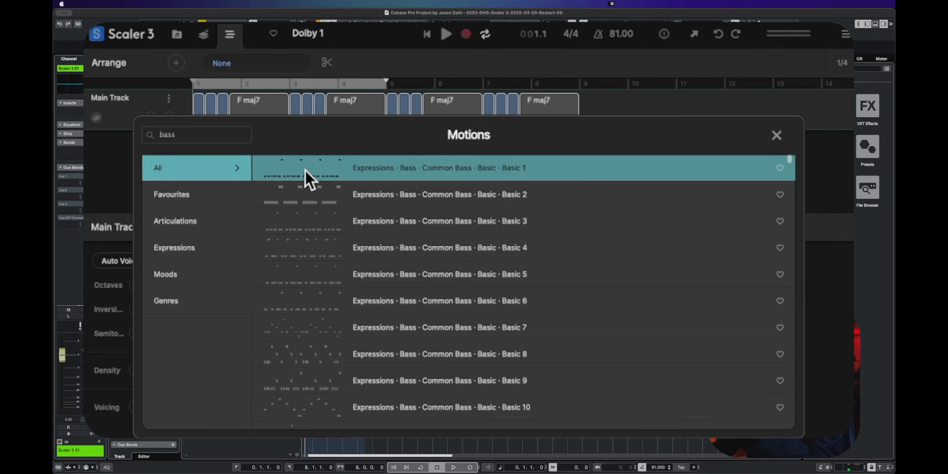
double_click(306, 169)
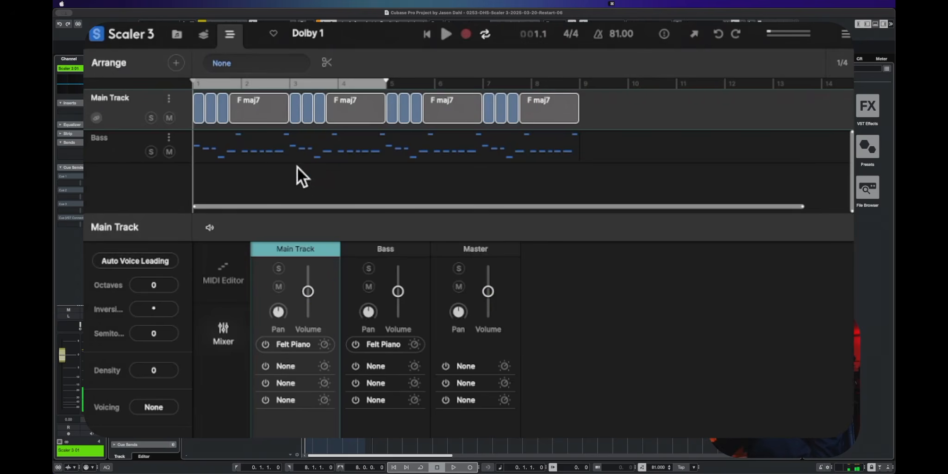
Select the Bass track and play the arrangement back to hear it with the Main Track.
left_click(128, 145)
key("space")
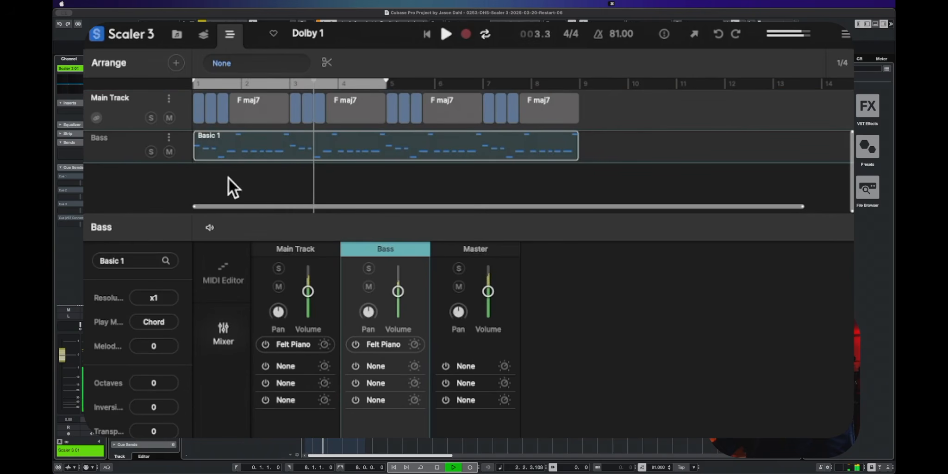
key("space")
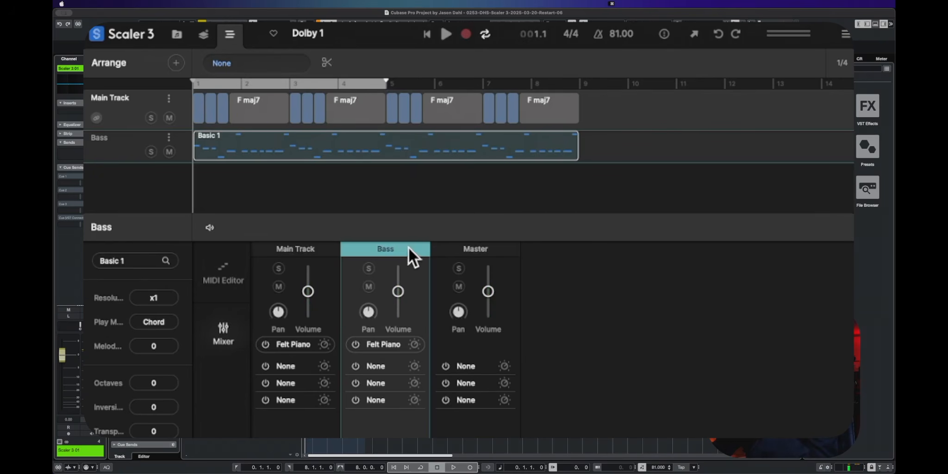
Assign the internal Bass Guitar sound to the Bass track and play the arrangement back.
left_click(392, 343)
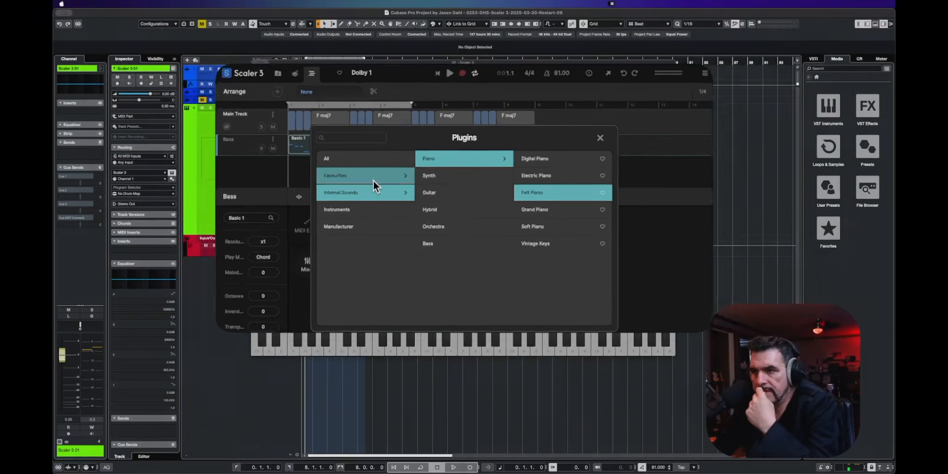
left_click(428, 243)
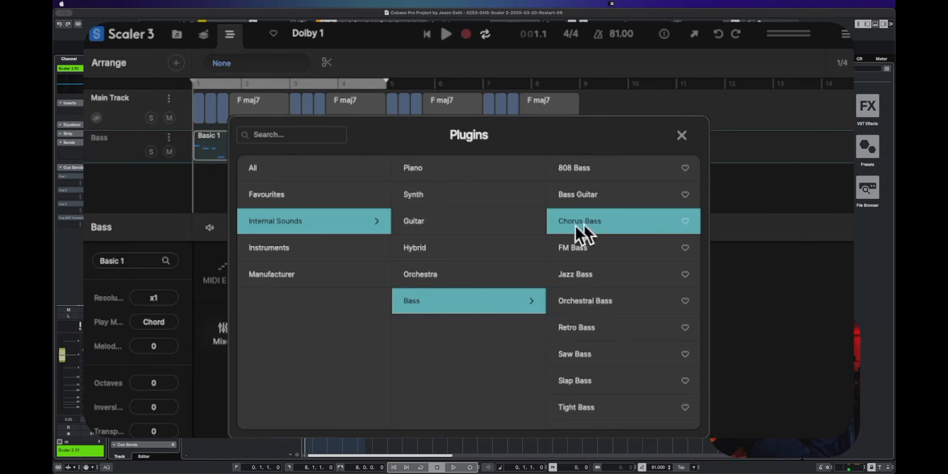
left_click(551, 176)
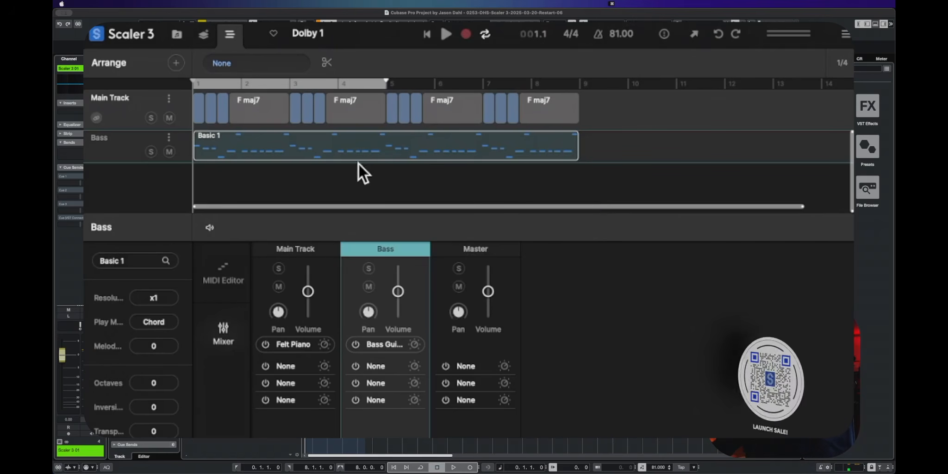
key("space")
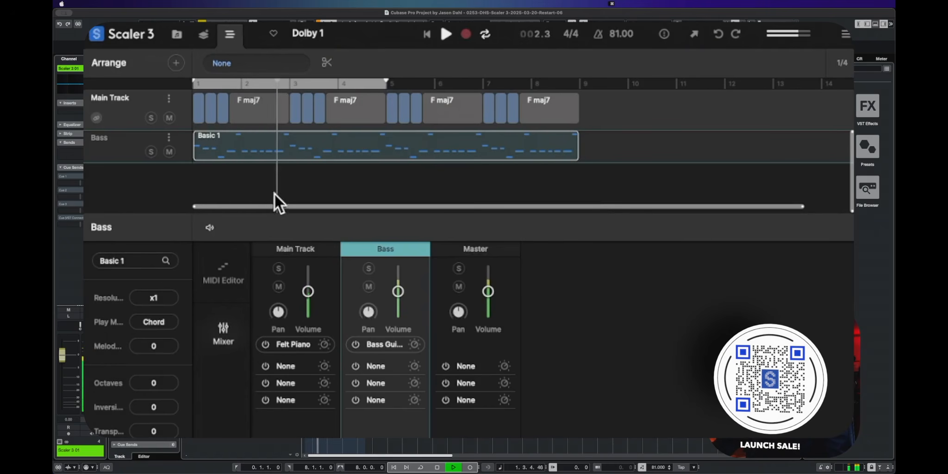
key("space")
Change the Bass track's instrument to the internal 808 Bass sound.
left_click(377, 346)
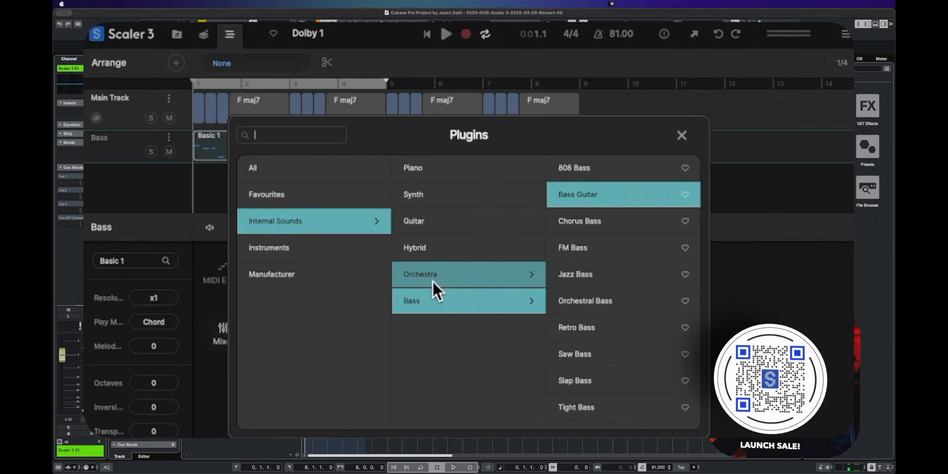
left_click(587, 174)
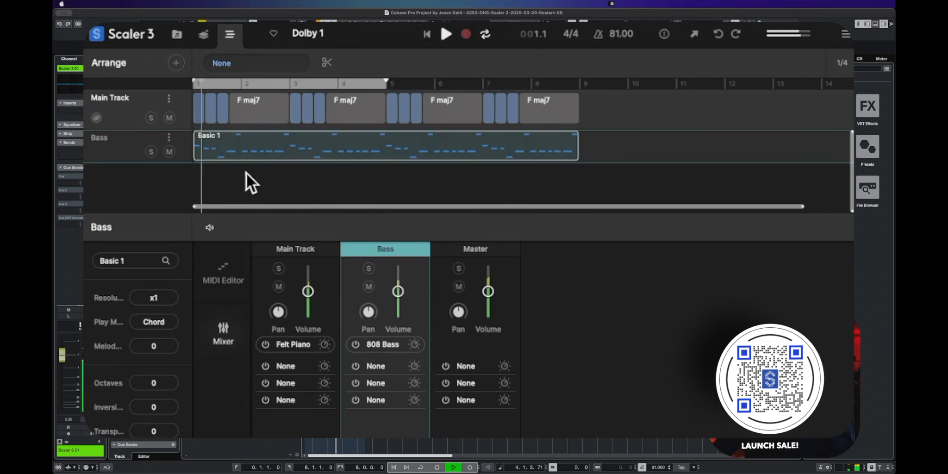
Examine the Basic 1 clip's notes in the MIDI editor and the Bass track's options, and stop playback.
double_click(238, 147)
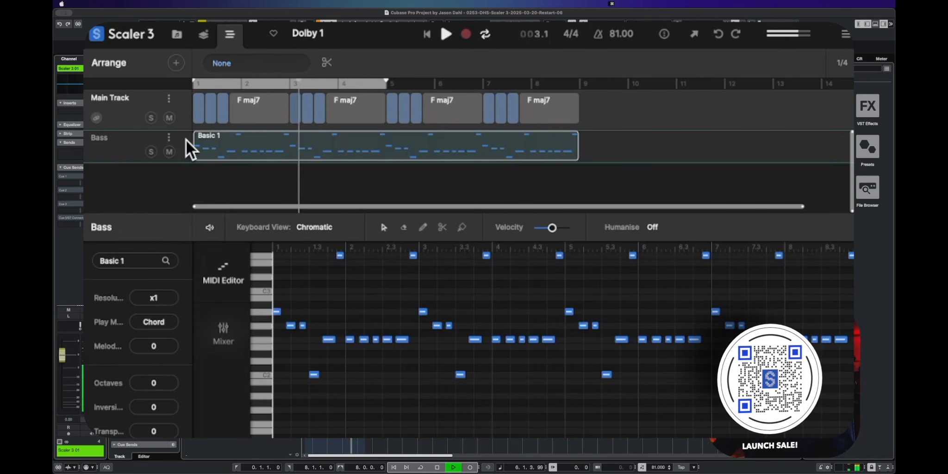
left_click(168, 137)
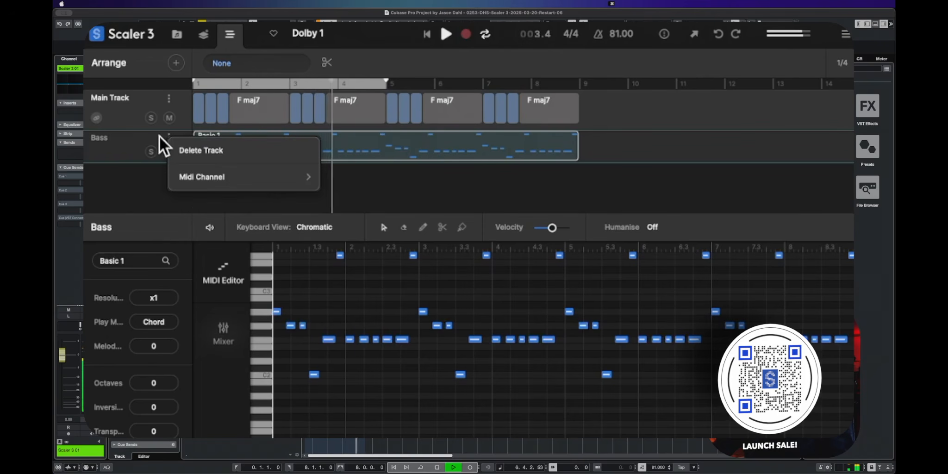
left_click(136, 136)
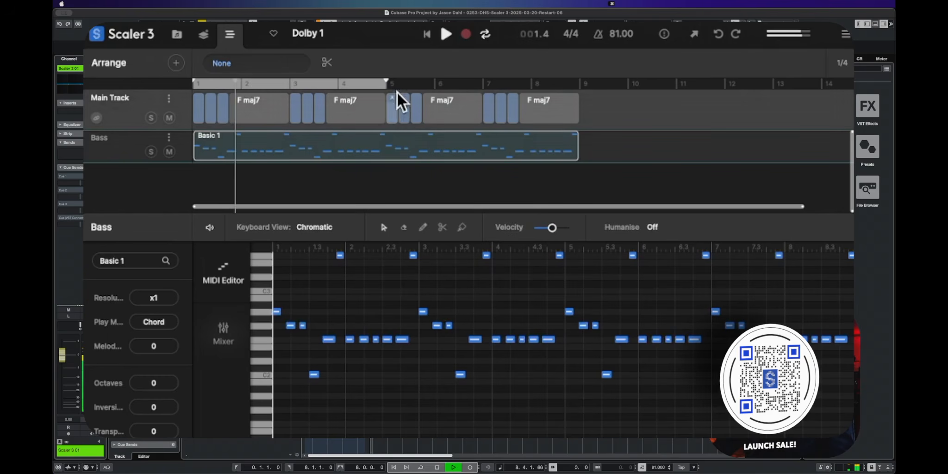
key("space")
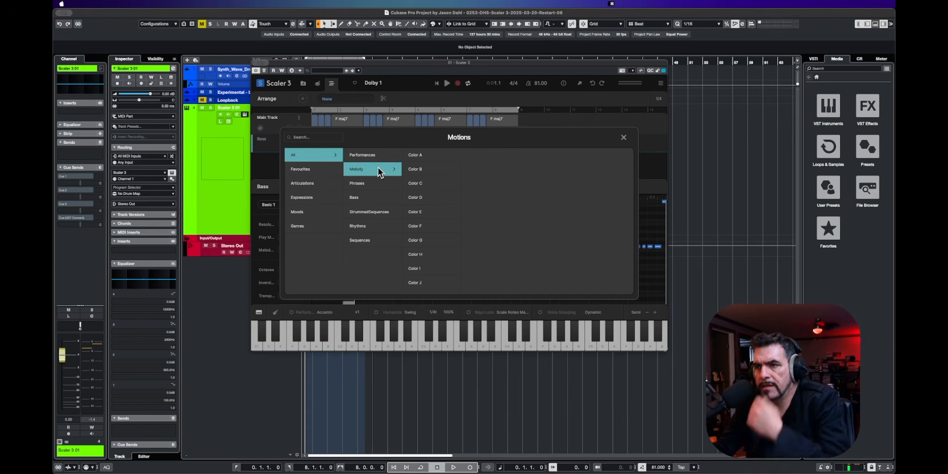
Audition melody motions from the Color A and Color B sets and add a Melody track with the Color B motion.
left_click(413, 156)
left_click(483, 159)
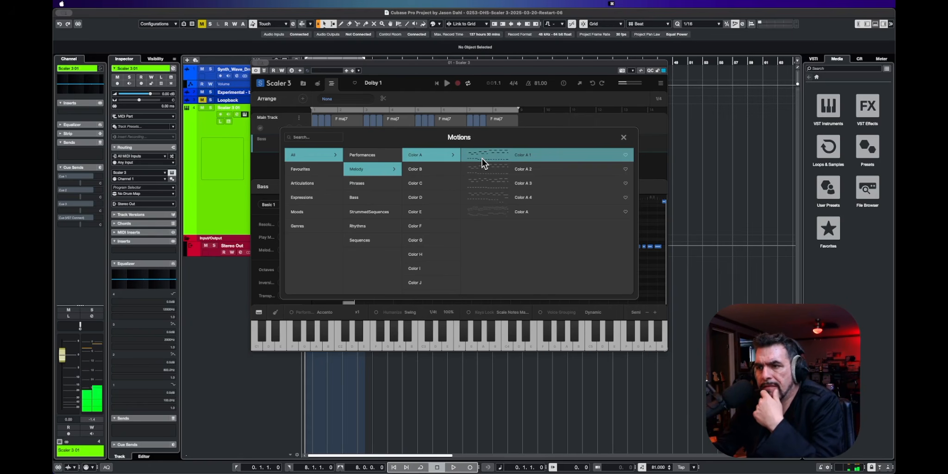
left_click(449, 172)
left_click(480, 170)
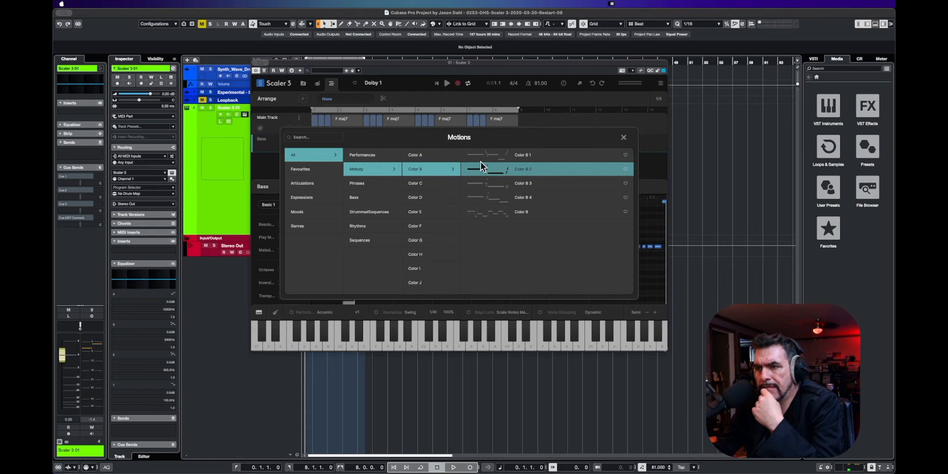
left_click(481, 157)
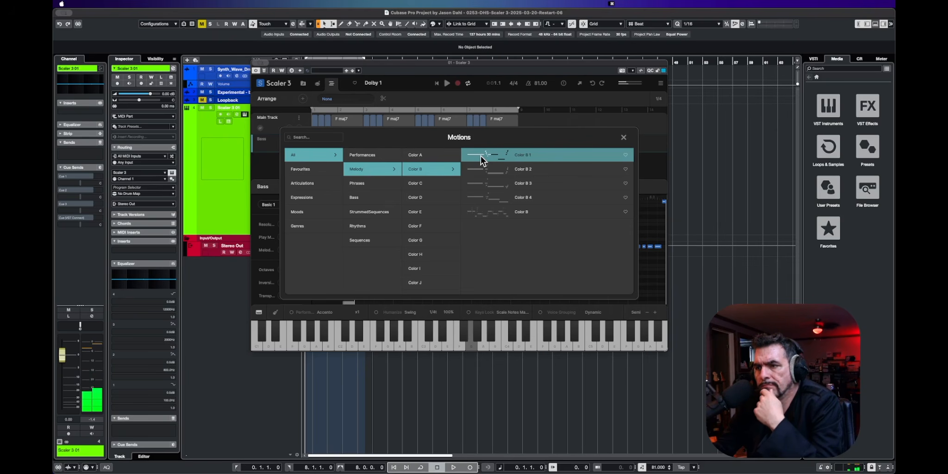
left_click(481, 169)
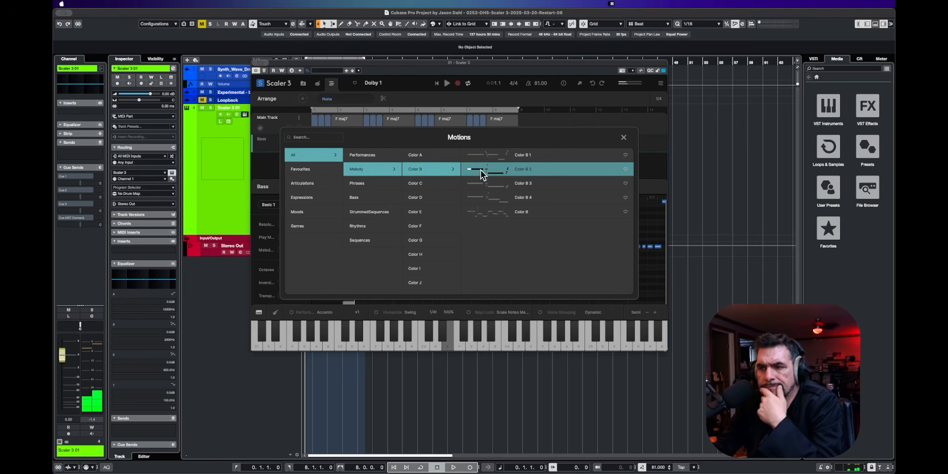
left_click(477, 215)
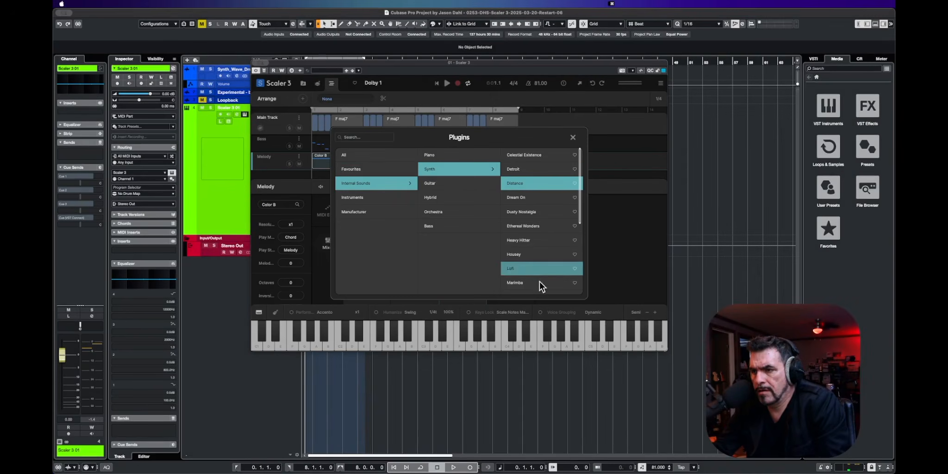
Assign the internal Celestial Existence synth sound to the Melody track and lower its volume to about -5.0 during playback.
scroll(540, 250, "down", 5)
scroll(540, 249, "down", 3)
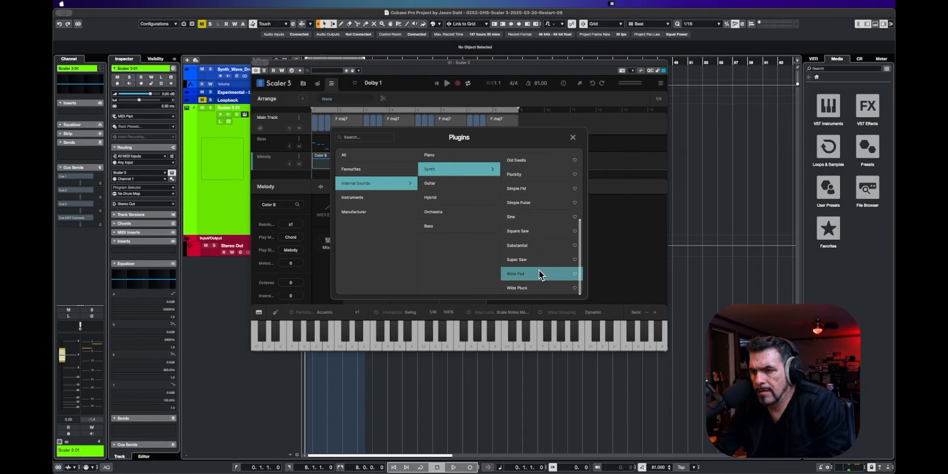
scroll(540, 233, "up", 10)
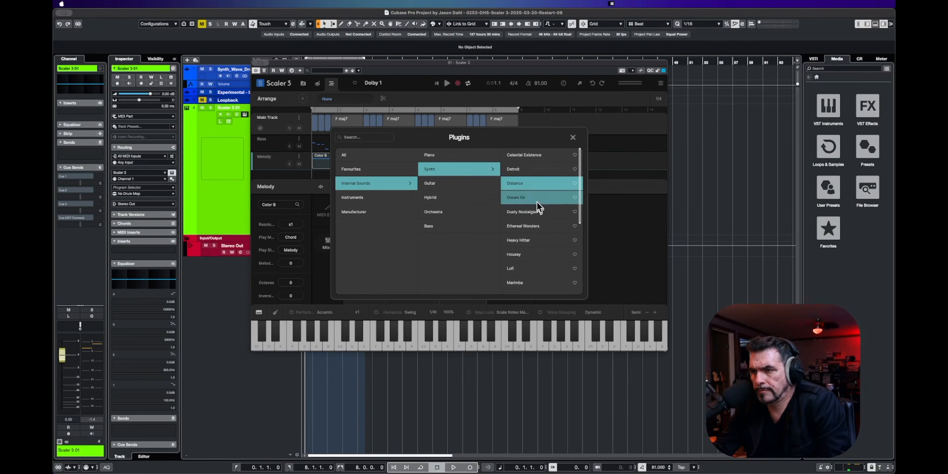
left_click(534, 156)
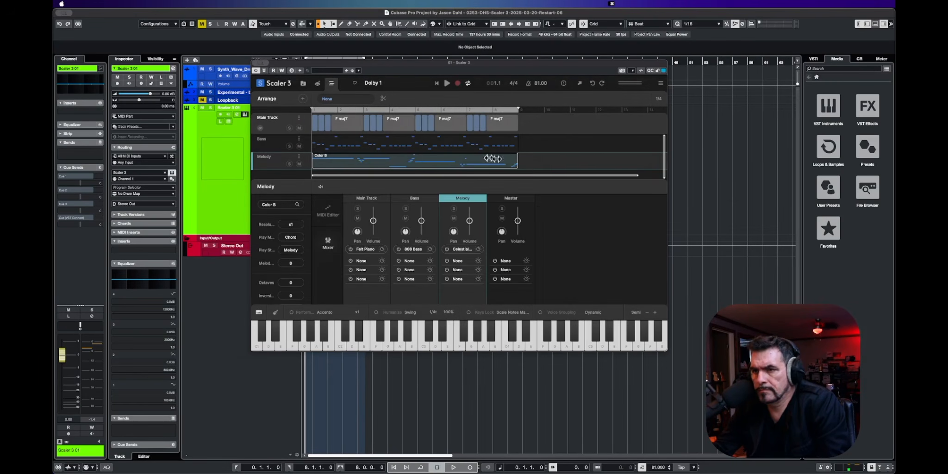
key("space")
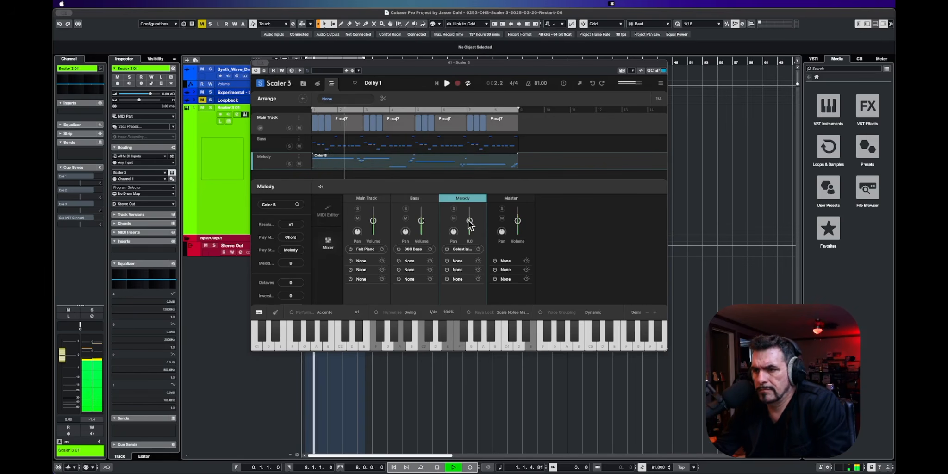
left_click_drag(470, 222, 475, 235)
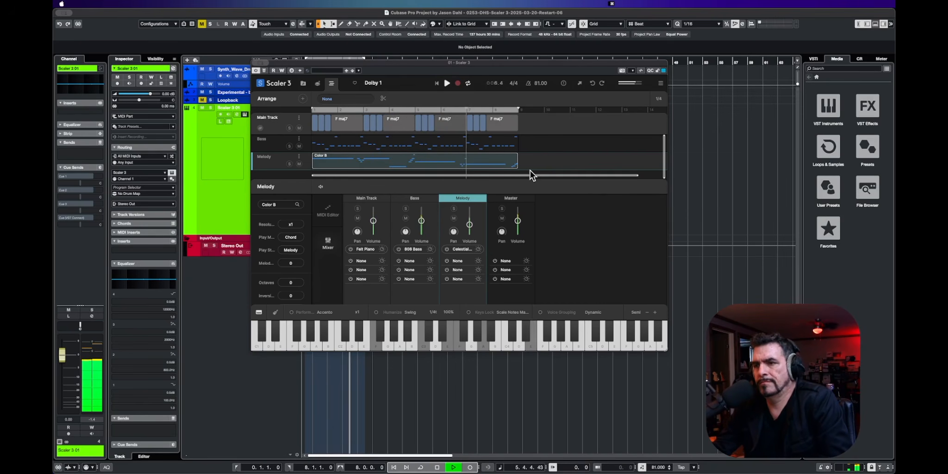
mouse_move(468, 212)
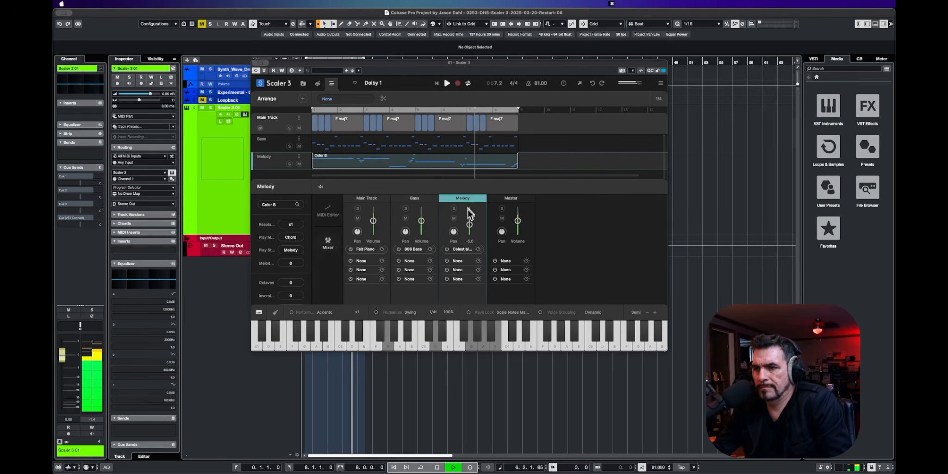
Try the internal Distance synth on the Melody track and replace it with the orchestral String Ensemble sound.
left_click(461, 249)
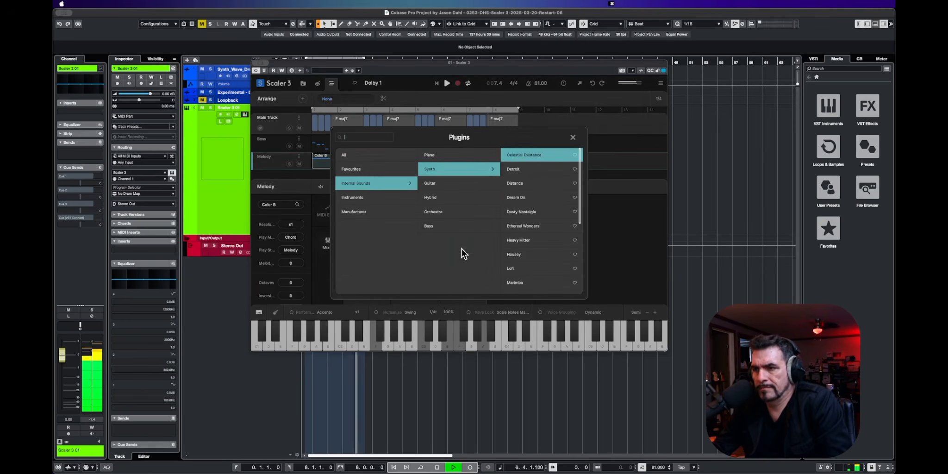
left_click(532, 182)
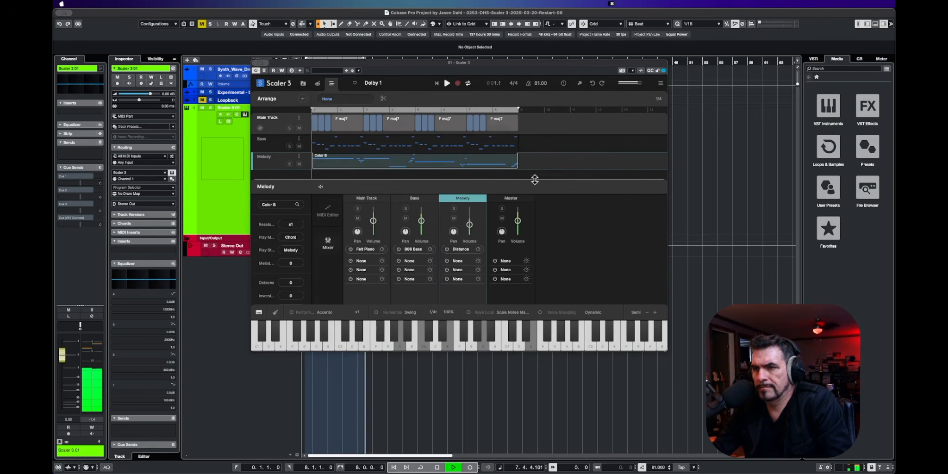
left_click(460, 250)
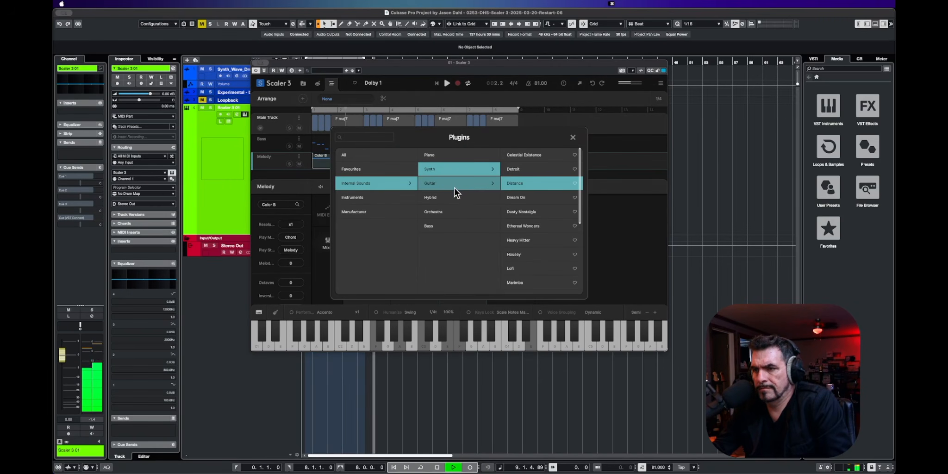
left_click(454, 214)
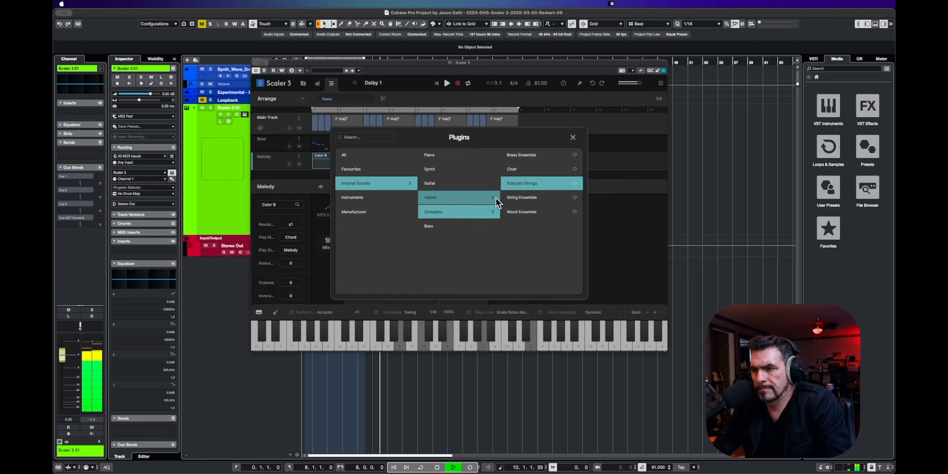
left_click(538, 198)
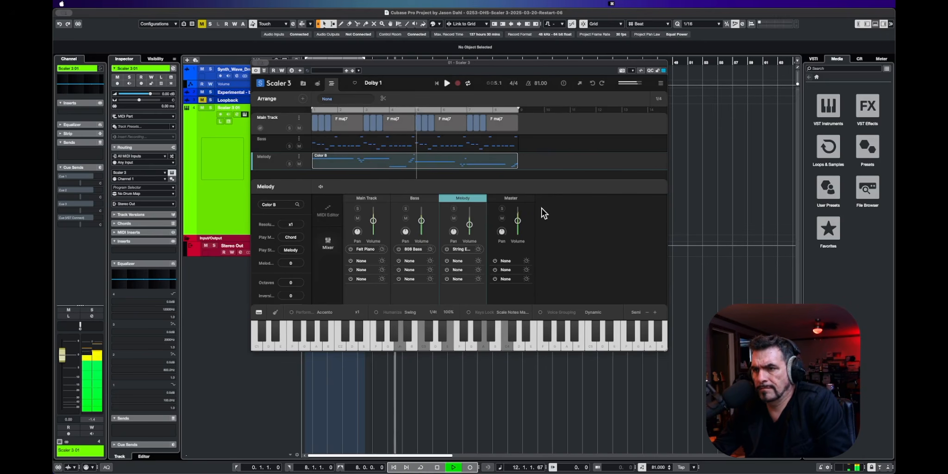
mouse_move(468, 230)
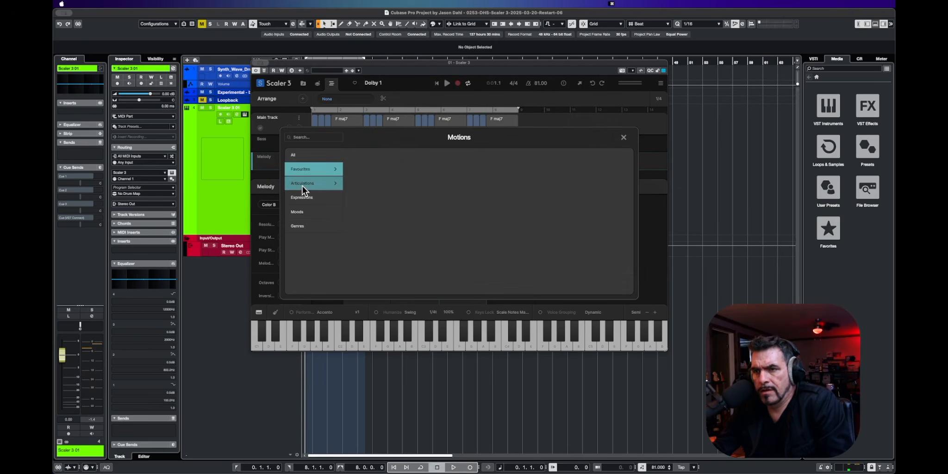
Audition the arpeggio articulation motions and add an Arpeggio track with the Thumb Up/Down motion.
left_click(303, 186)
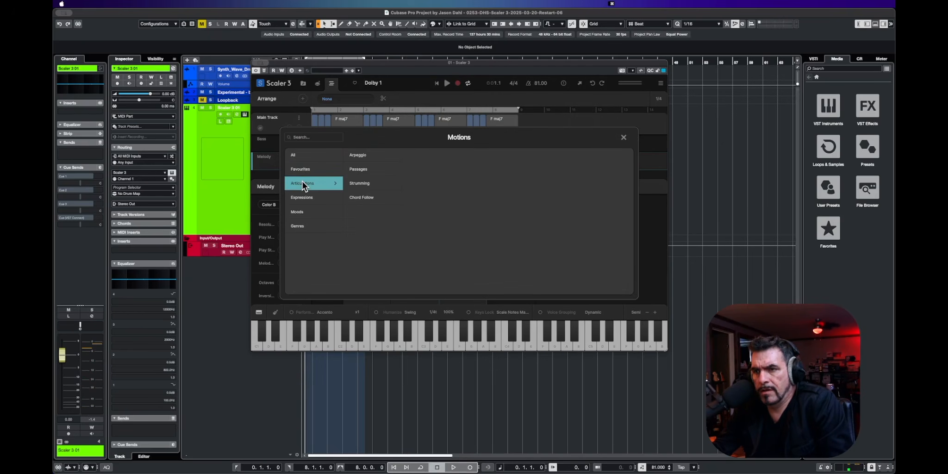
left_click(352, 157)
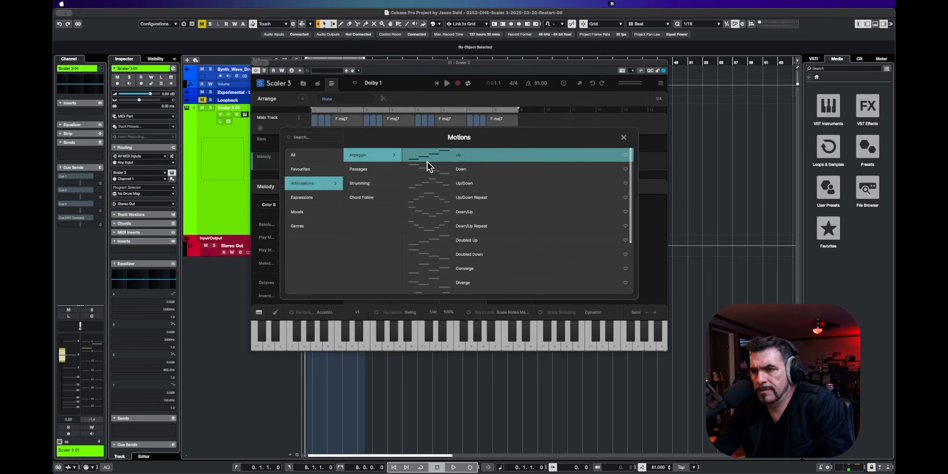
left_click(428, 195)
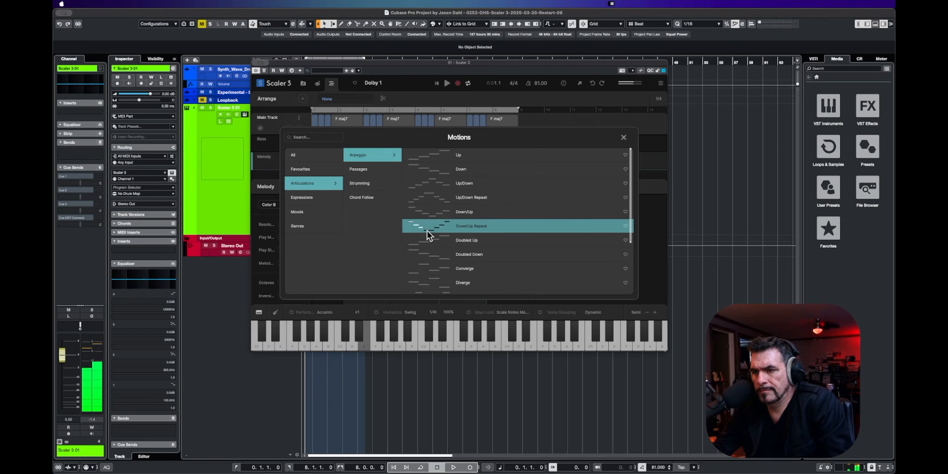
scroll(427, 231, "down", 2)
scroll(428, 236, "down", 5)
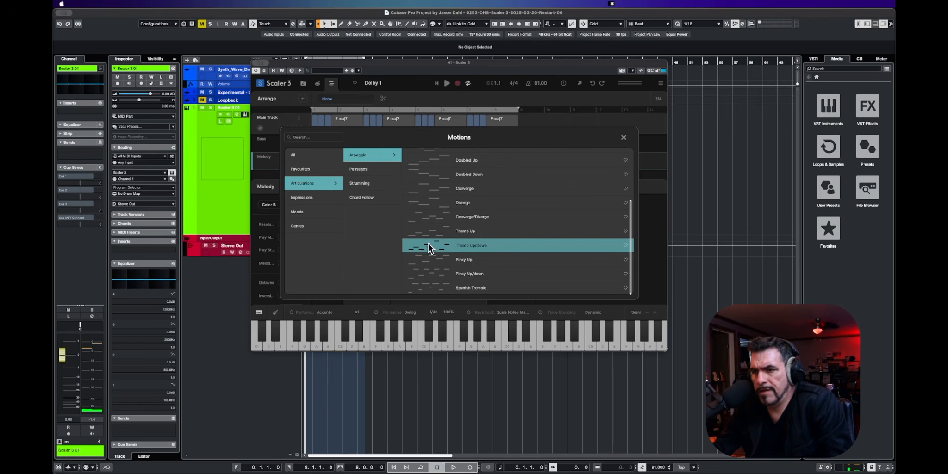
left_click(429, 247)
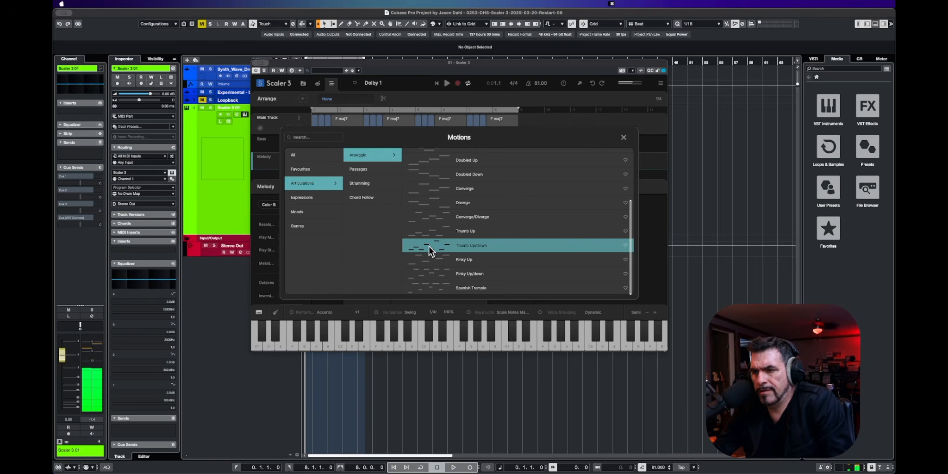
double_click(429, 247)
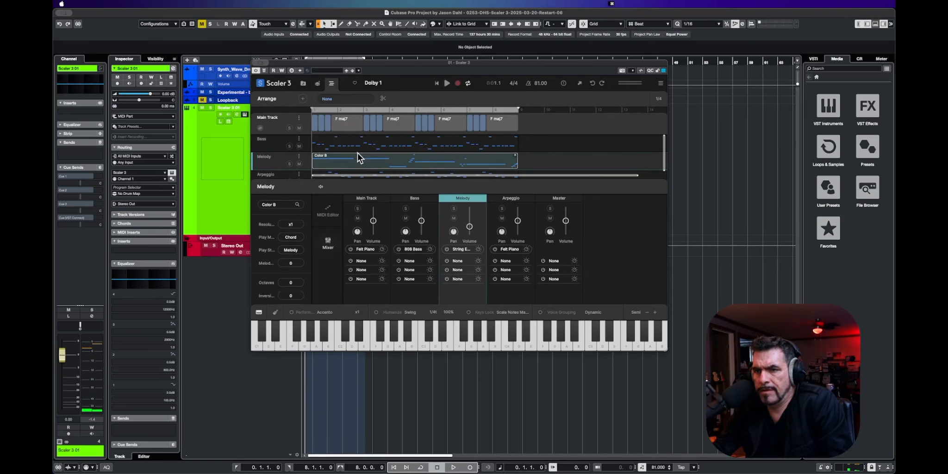
Play the arrangement with the Arpeggio track soloed and set the track's Octaves value to 1.
key("space")
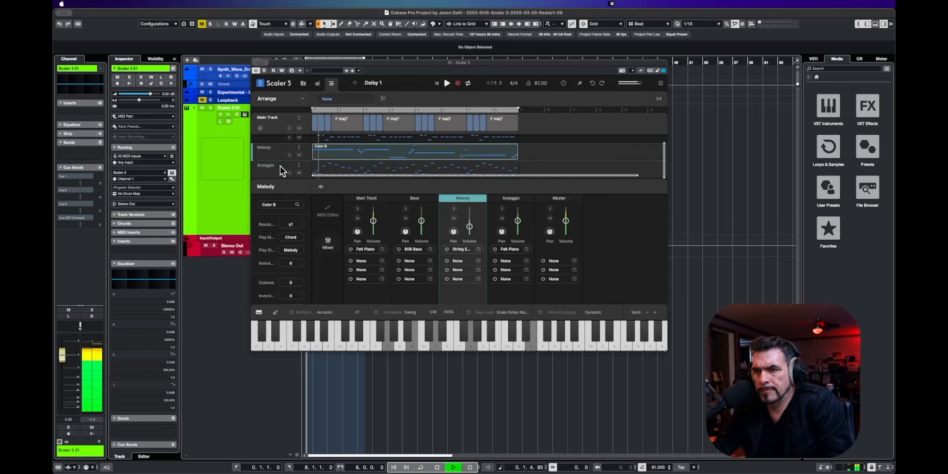
left_click(280, 166)
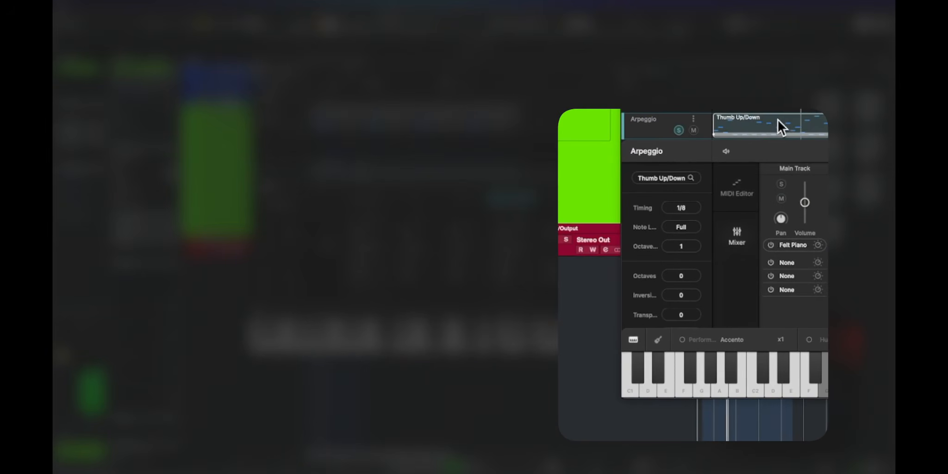
left_click_drag(686, 273, 688, 256)
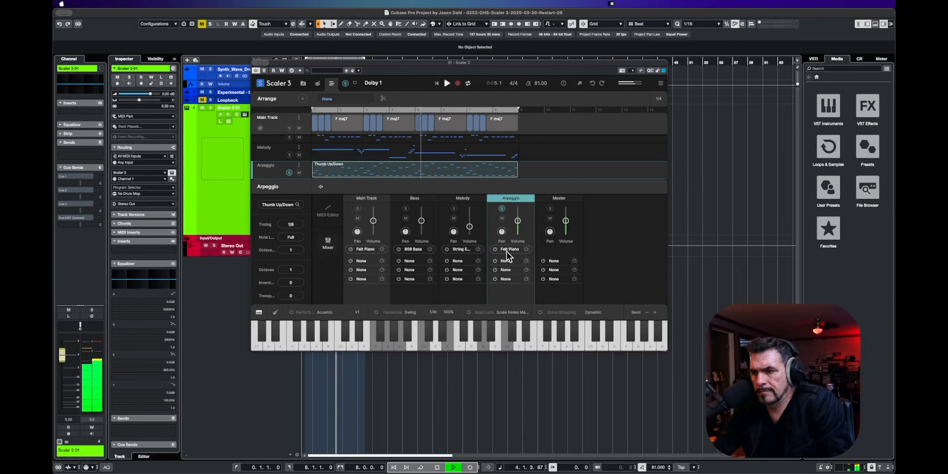
Assign the internal Acoustic Guitar sound to the Arpeggio track and lower the track's volume.
left_click(507, 251)
left_click(429, 184)
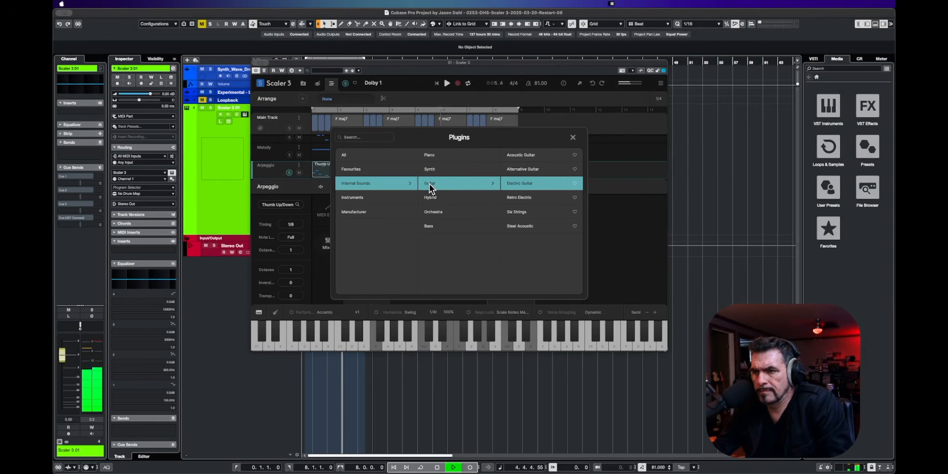
left_click(528, 157)
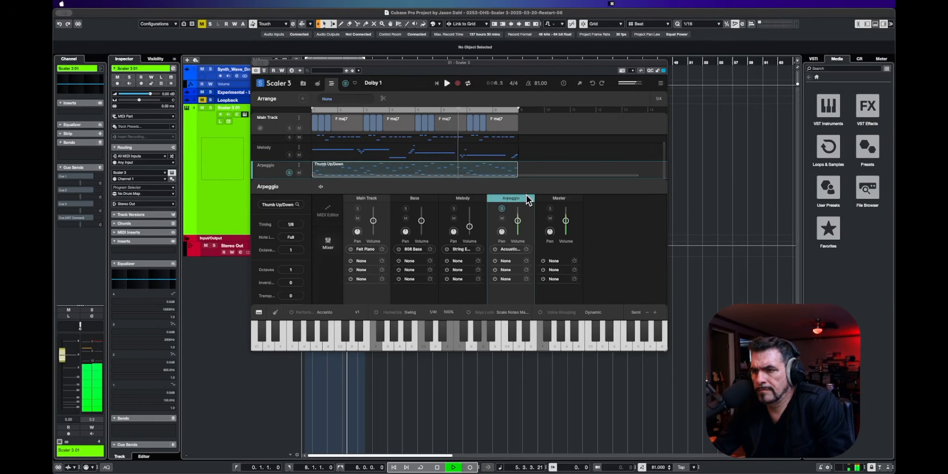
mouse_move(518, 220)
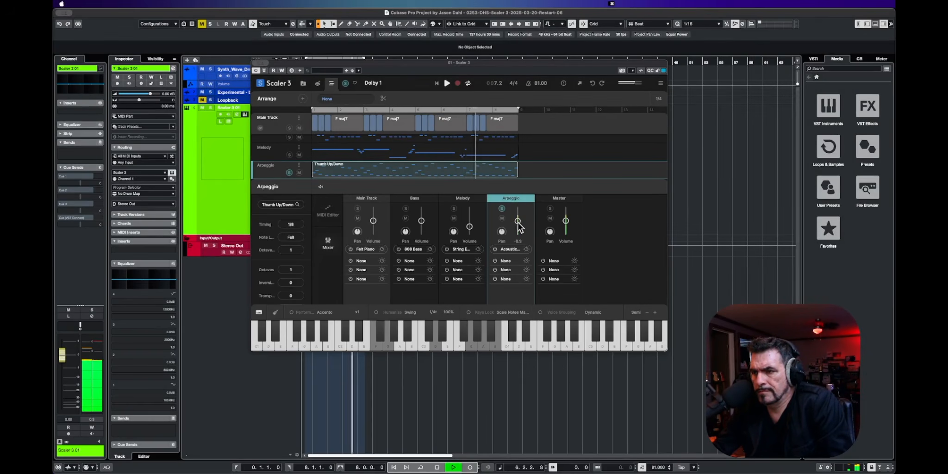
left_click_drag(517, 221, 517, 234)
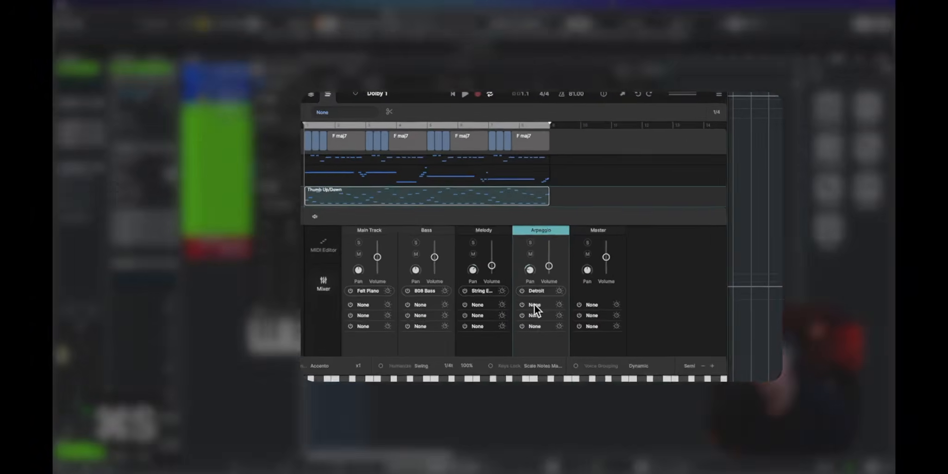
Search the effect plugins for "delay" and insert Waves H-Delay Stereo (VST3) in the Arpeggio track's first effect slot.
left_click(536, 311)
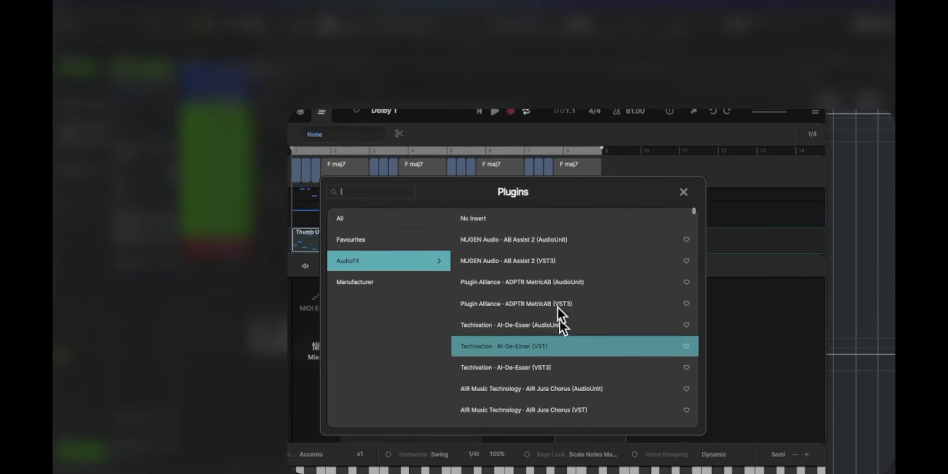
left_click(372, 218)
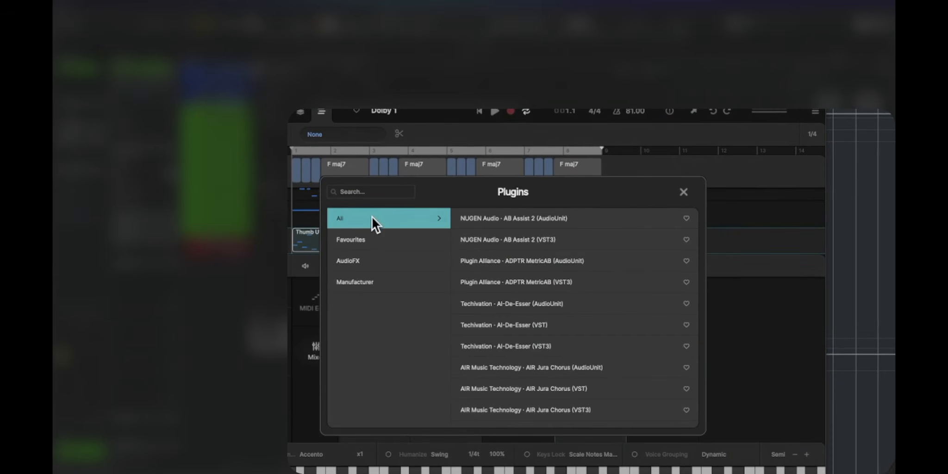
left_click(362, 193)
type("delay")
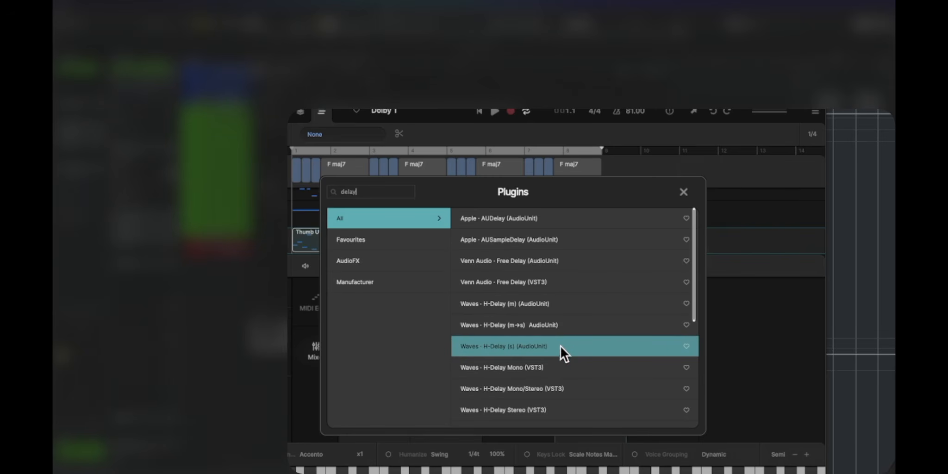
scroll(560, 358, "down", 3)
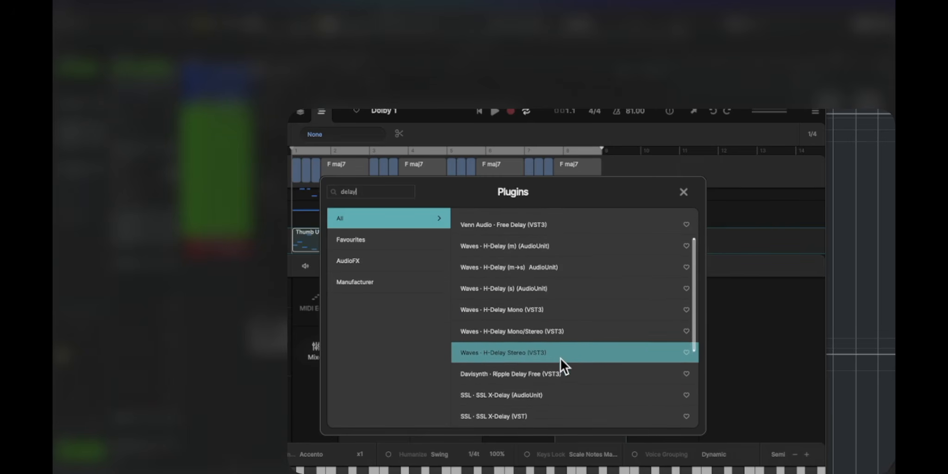
scroll(560, 357, "down", 1)
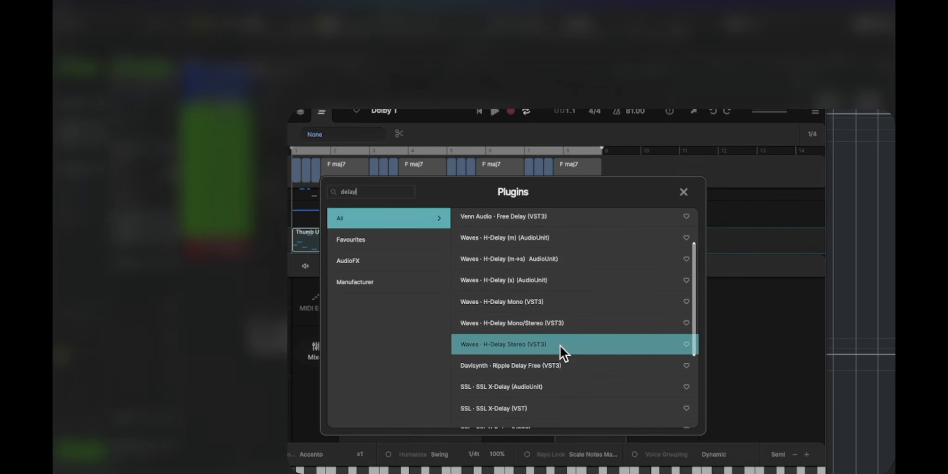
left_click(572, 345)
left_click_drag(550, 265, 724, 244)
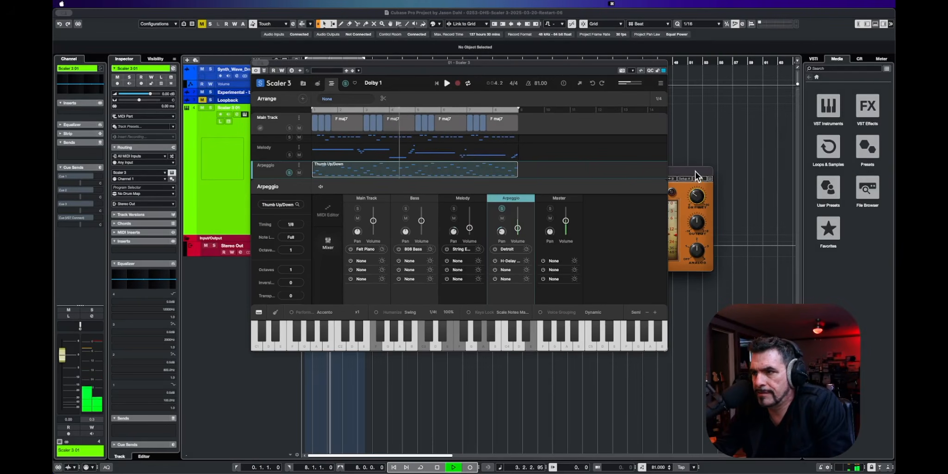
Adjust the H-Delay's dry/wet mix during playback and unsolo the Arpeggio track.
left_click(696, 171)
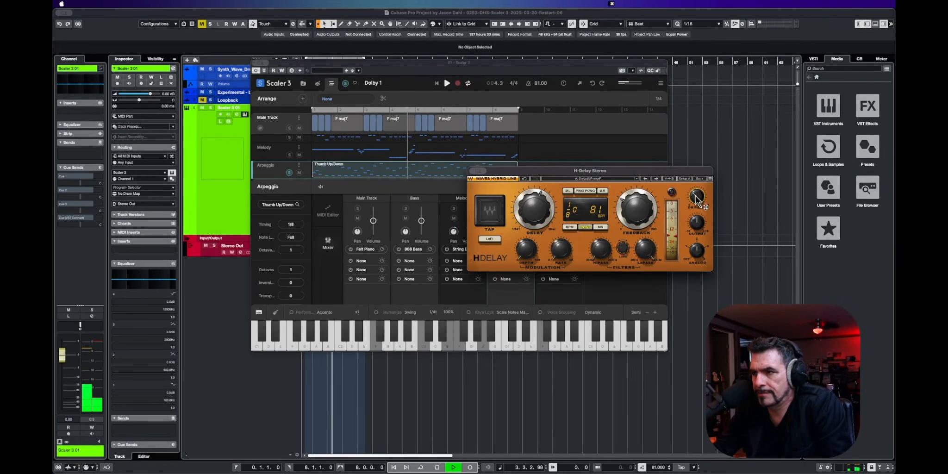
left_click_drag(696, 195, 696, 194)
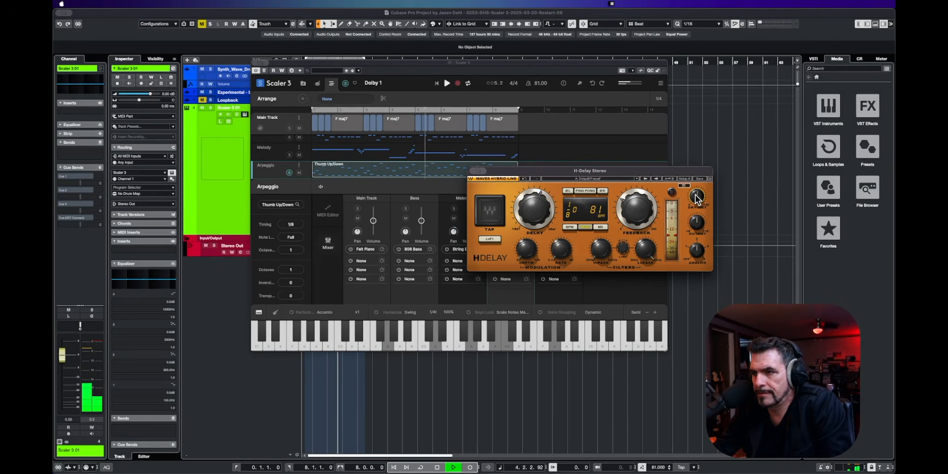
left_click(289, 175)
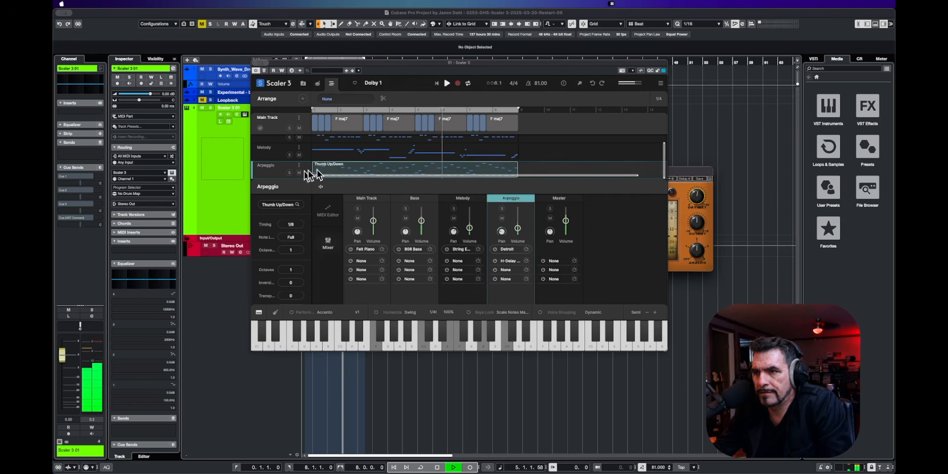
left_click(681, 172)
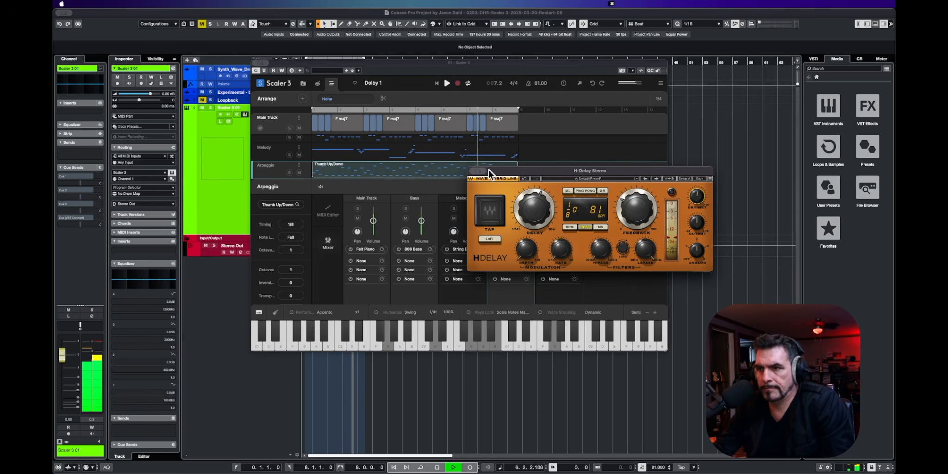
Close the H-Delay Stereo plugin window and stop playback.
mouse_move(483, 172)
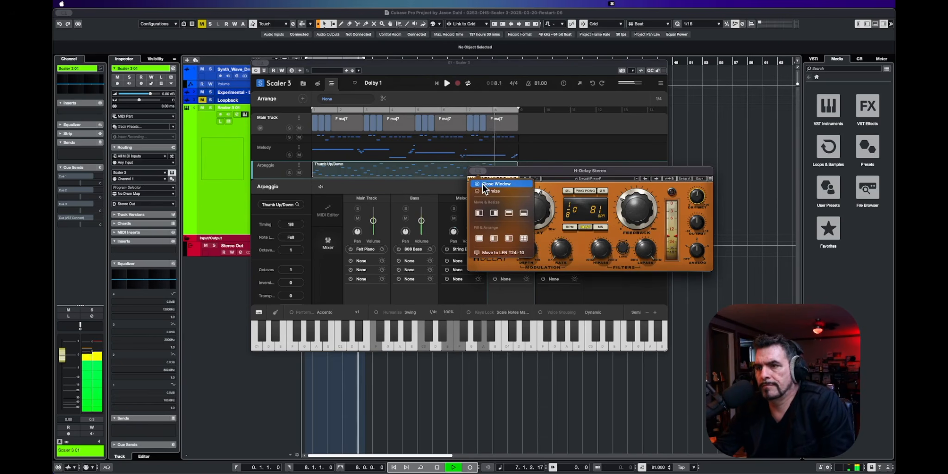
left_click(484, 184)
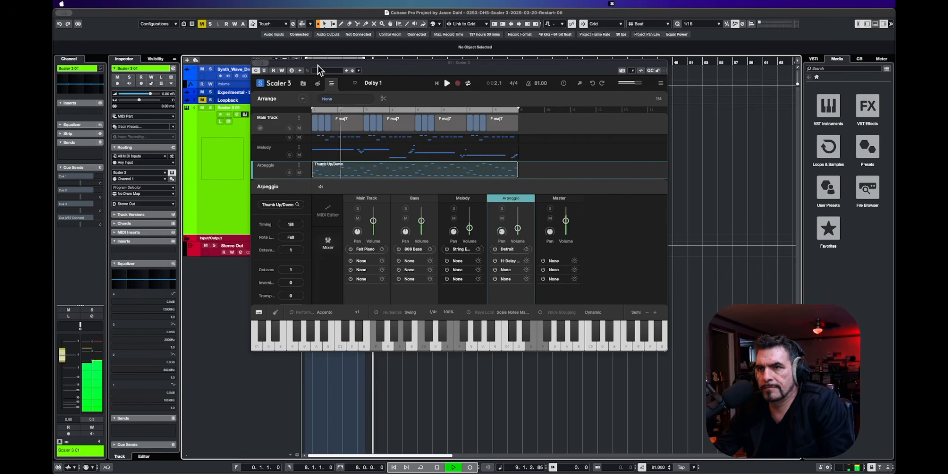
key("space")
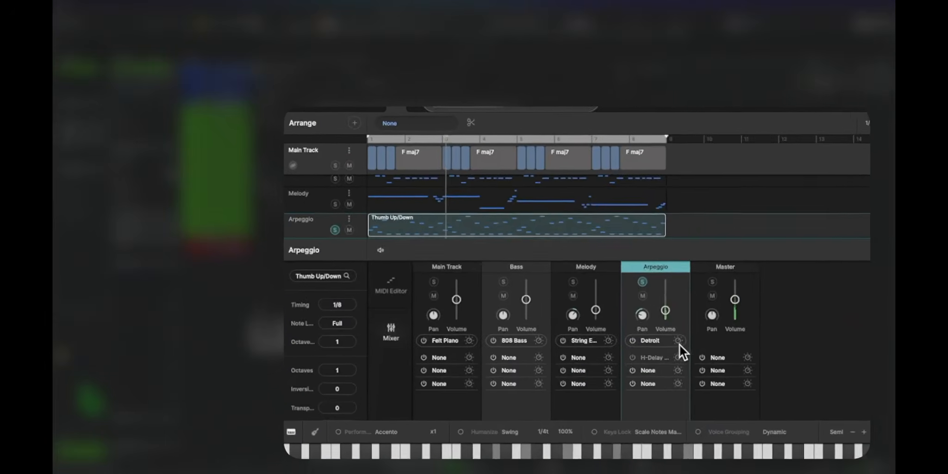
Open the sound settings of the Arpeggio track's Detroit sound and adjust its reverb and delay amounts while the track plays.
left_click(527, 249)
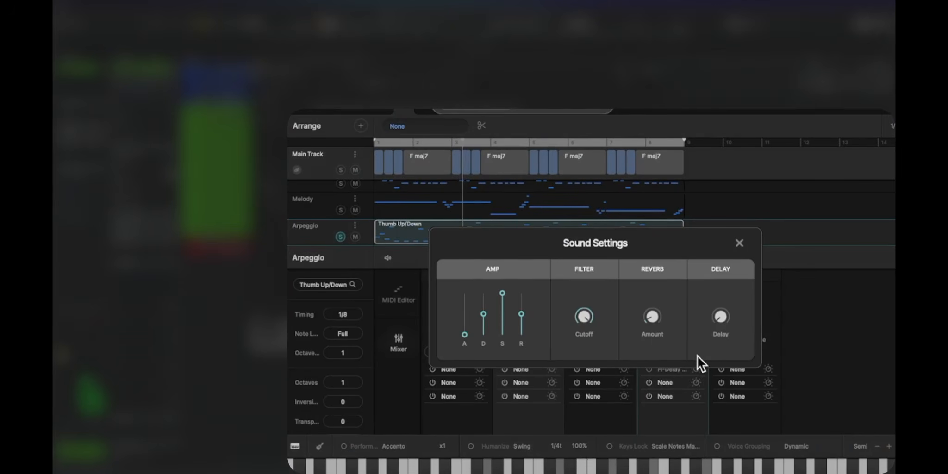
scroll(653, 320, "up", 8)
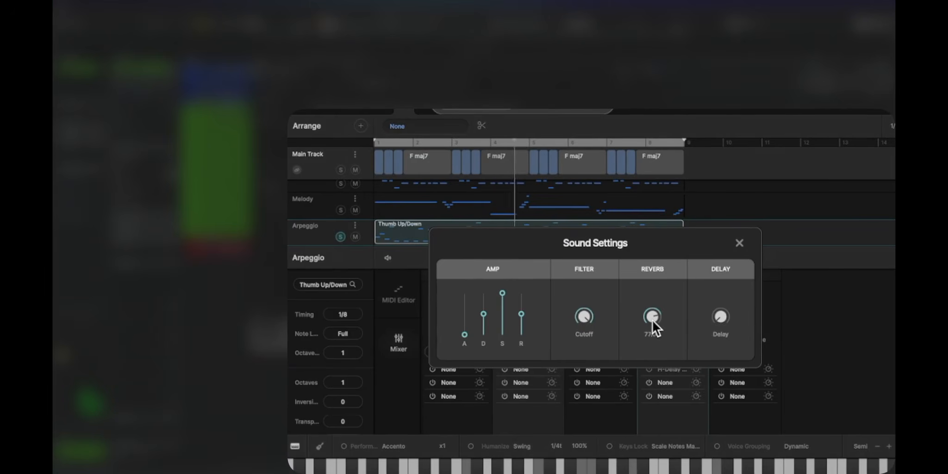
scroll(653, 320, "down", 1)
scroll(653, 320, "down", 4)
scroll(721, 317, "up", 1)
scroll(722, 317, "up", 2)
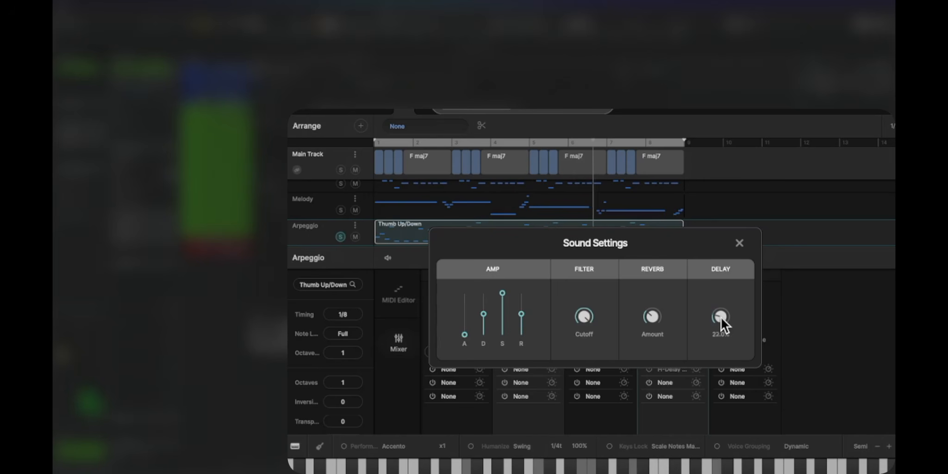
mouse_move(724, 317)
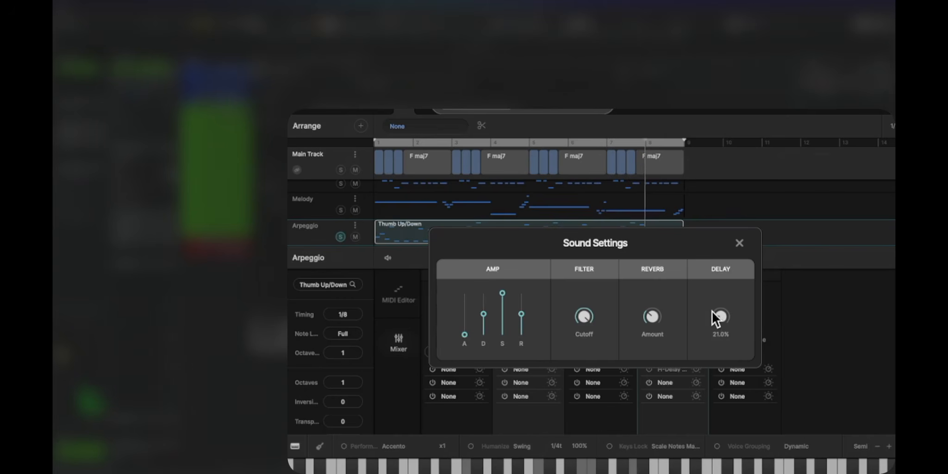
scroll(716, 319, "up", 4)
scroll(717, 318, "down", 3)
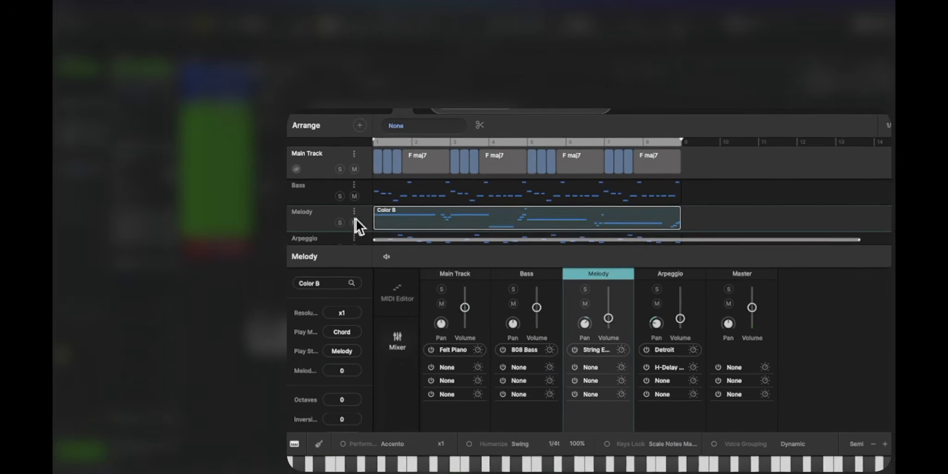
key("space")
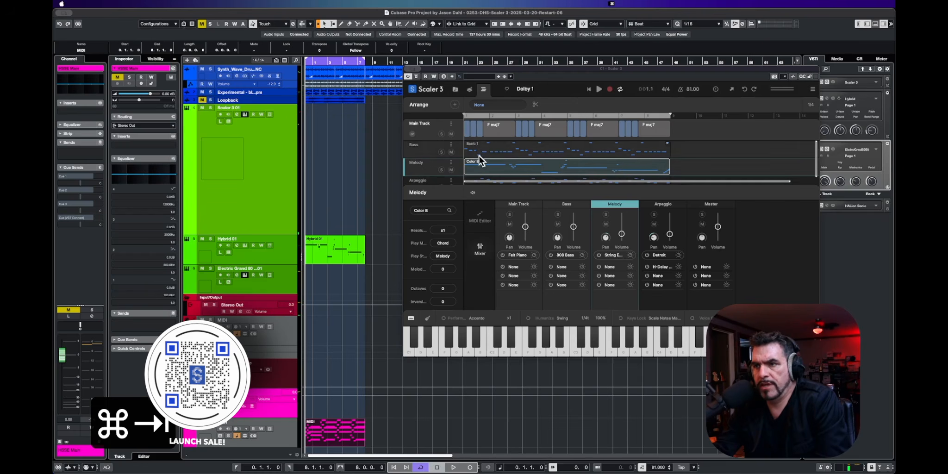
Export the arrangement's loop range as 24-bit, 48 kHz audio with the file name Dubly in the Scaler Export folder.
scroll(547, 135, "right", 1)
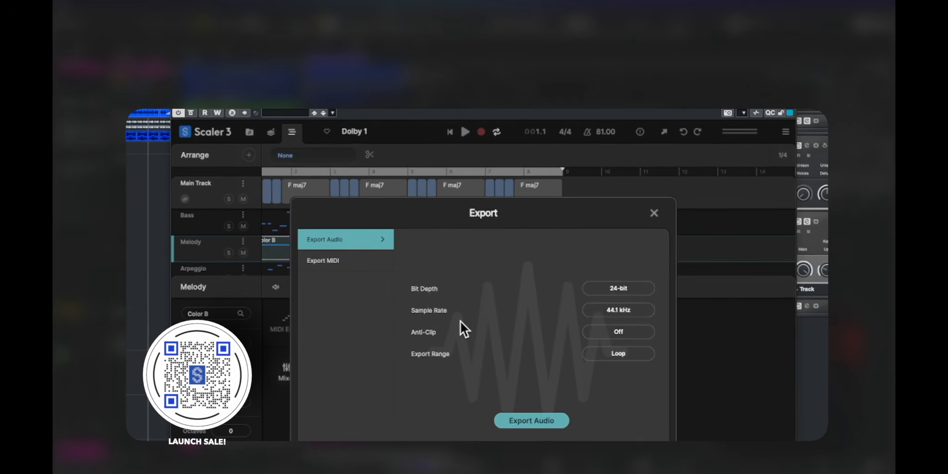
left_click(630, 312)
left_click(621, 337)
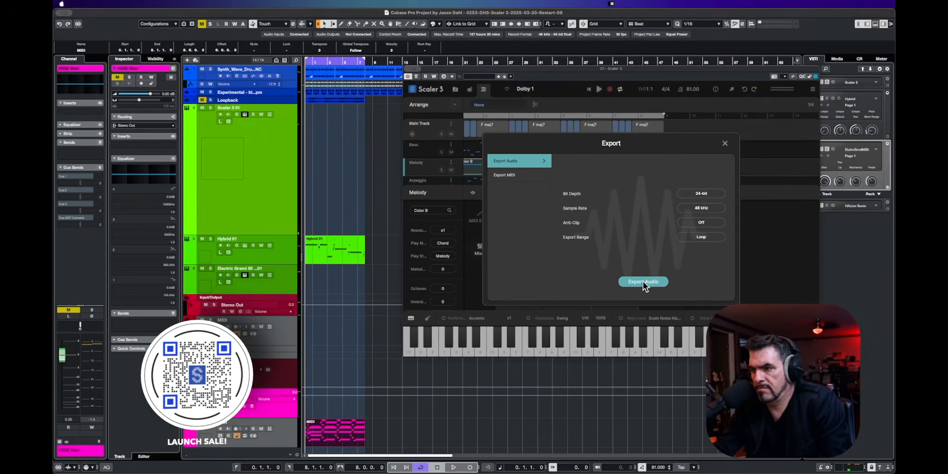
left_click(643, 281)
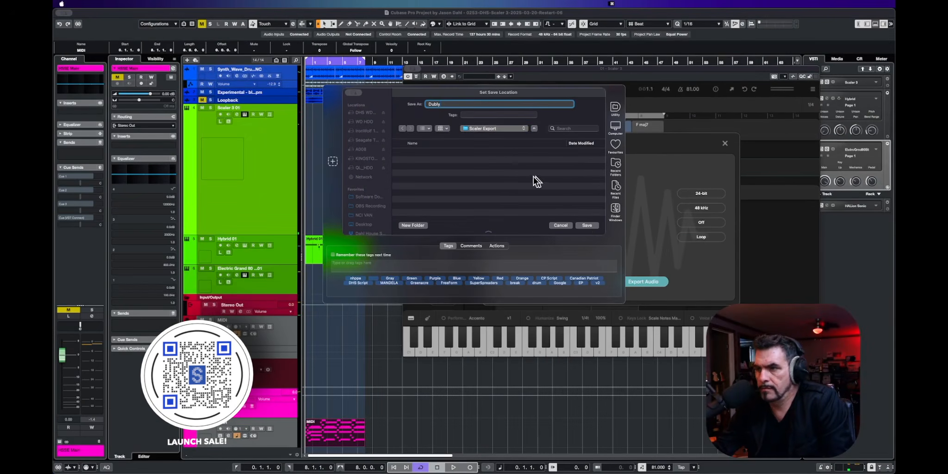
left_click(585, 225)
Switch to Finder, open the Scaler Export folder and preview the exported Dubly.wav.
key("cmd+Tab")
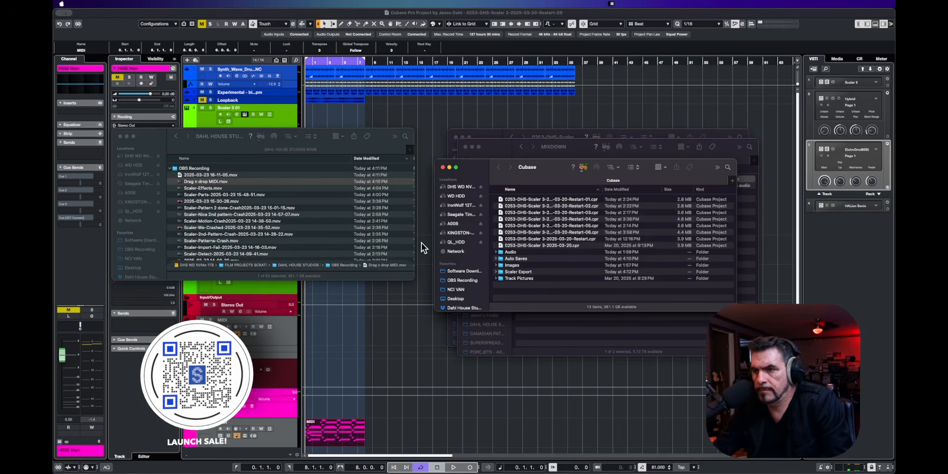
double_click(516, 272)
left_click(528, 201)
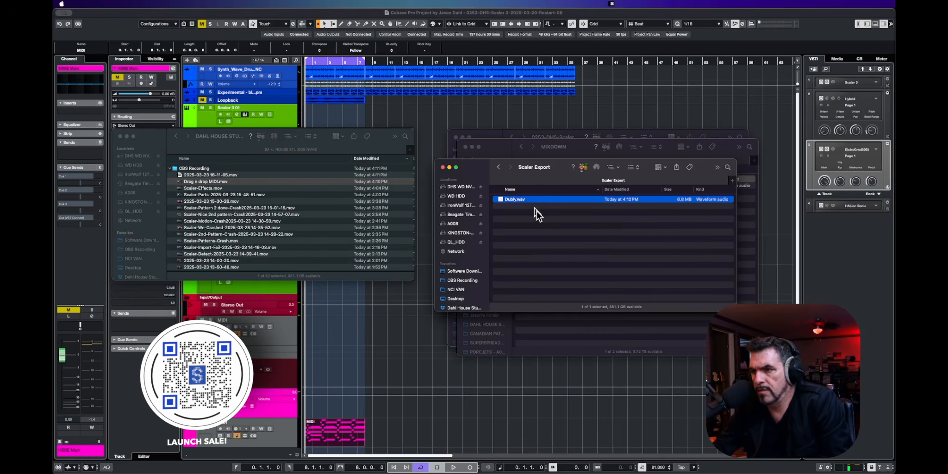
key("space")
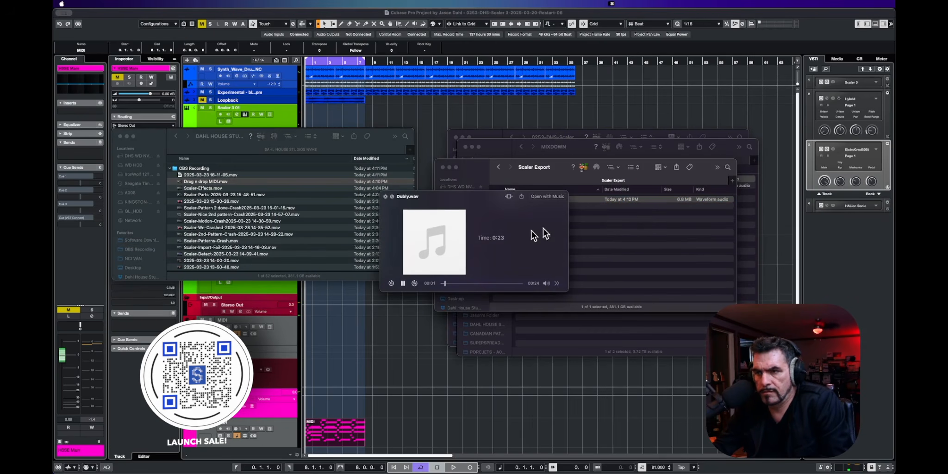
key("space")
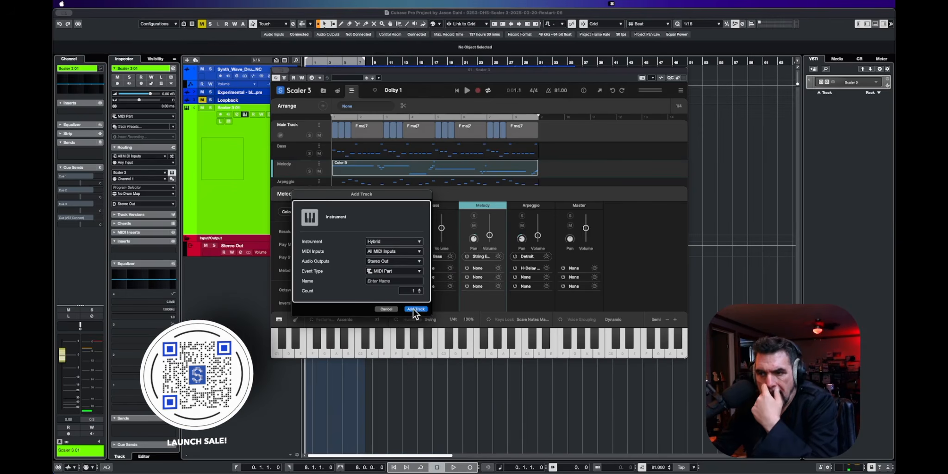
Add a Hybrid instrument track to the Cubase project and load a preset from its 06 Bright Pads category.
left_click(505, 88)
left_click(505, 88)
left_click(504, 88)
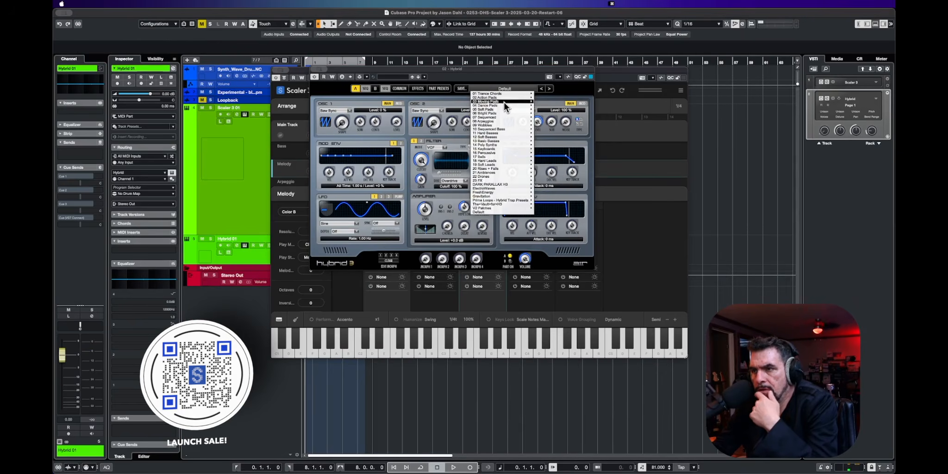
mouse_move(504, 113)
left_click(540, 113)
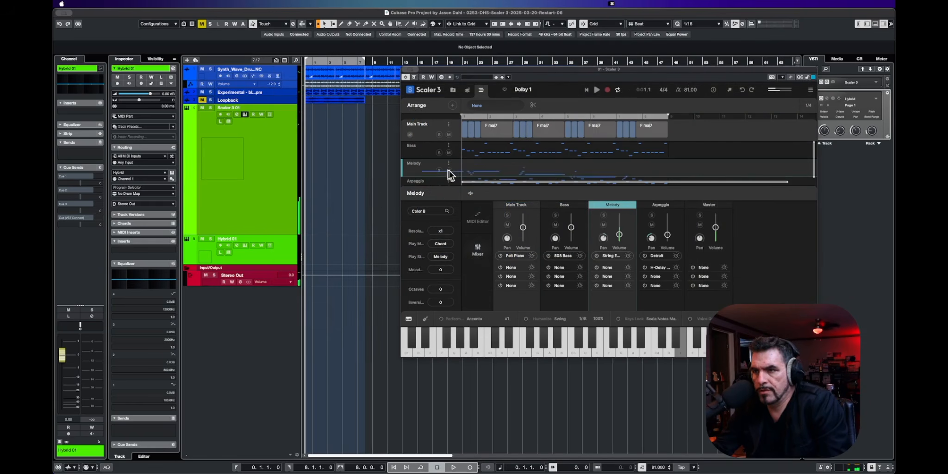
Copy Scaler's Melody motion into the Cubase project, move the MIDI part onto the Hybrid 01 track and play it soloed.
left_click_drag(369, 201, 305, 251)
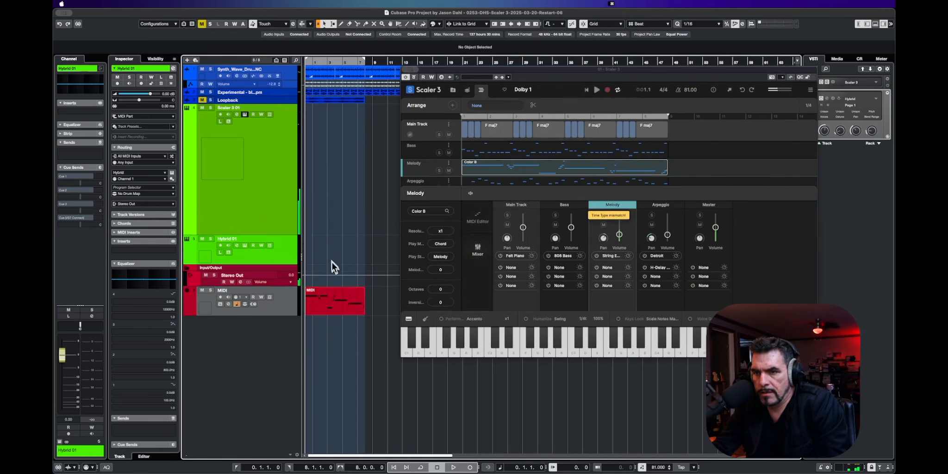
left_click_drag(329, 308, 330, 257)
key("space")
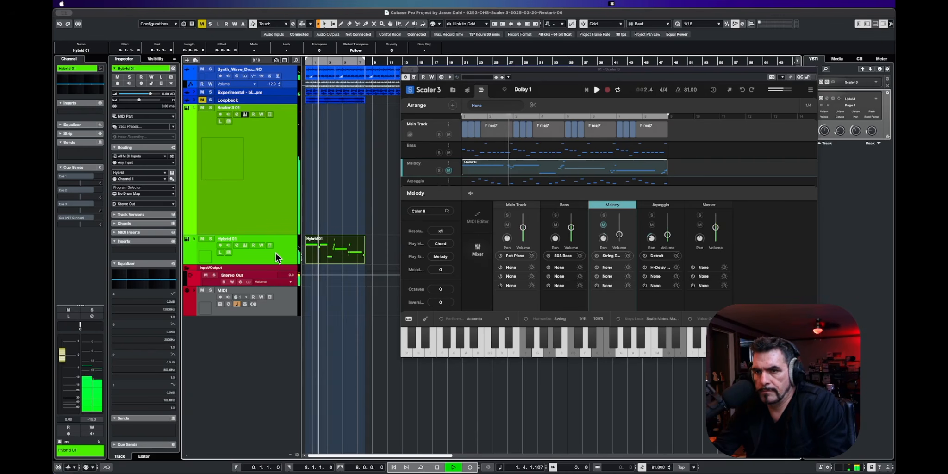
key("s")
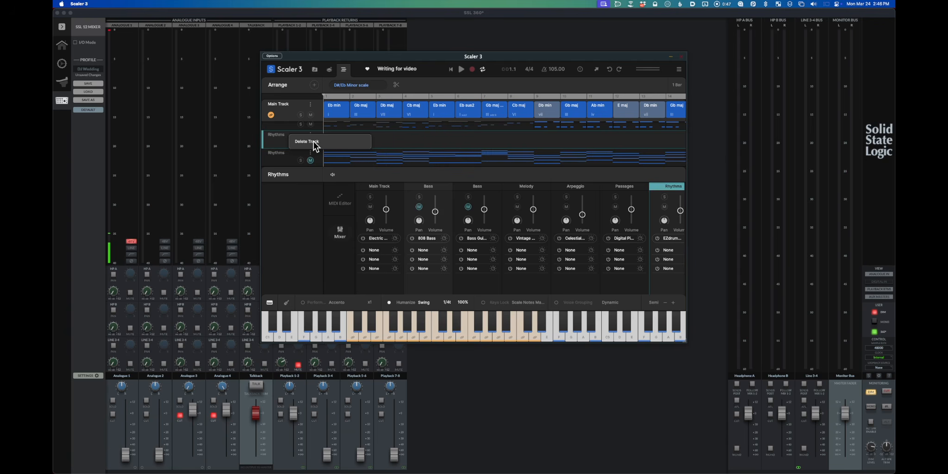
Delete the EZdrummer Rhythms track and add a new Rhythms track with the Common 1 motion from Expressions.
left_click(313, 143)
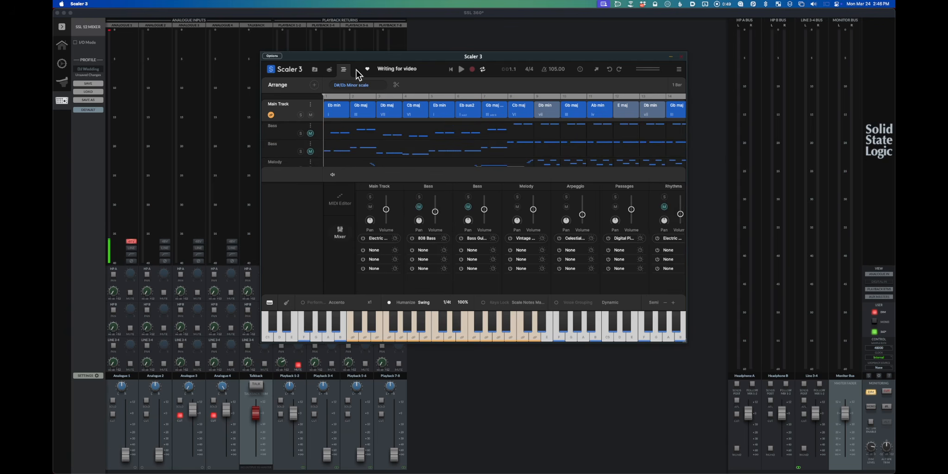
left_click(315, 86)
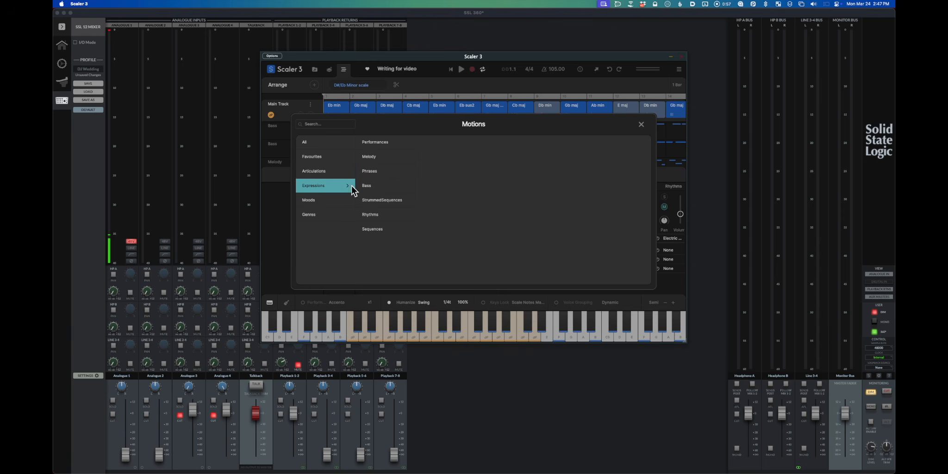
left_click(370, 213)
left_click(441, 143)
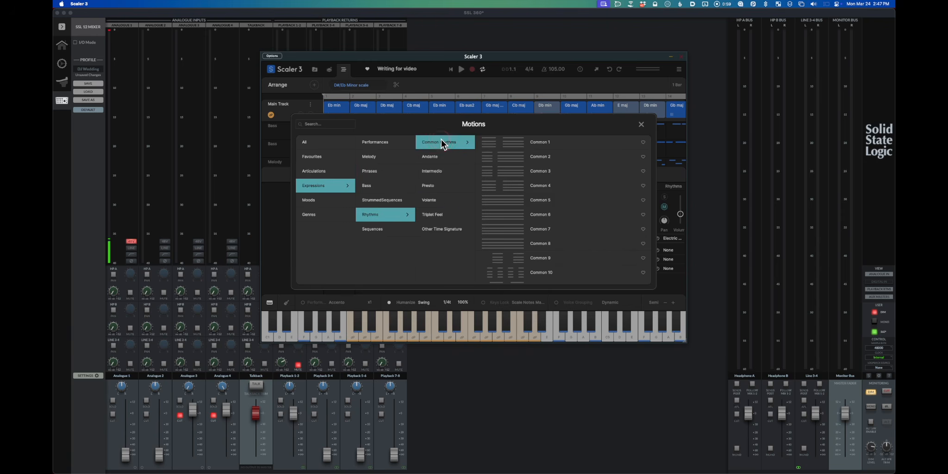
left_click(494, 145)
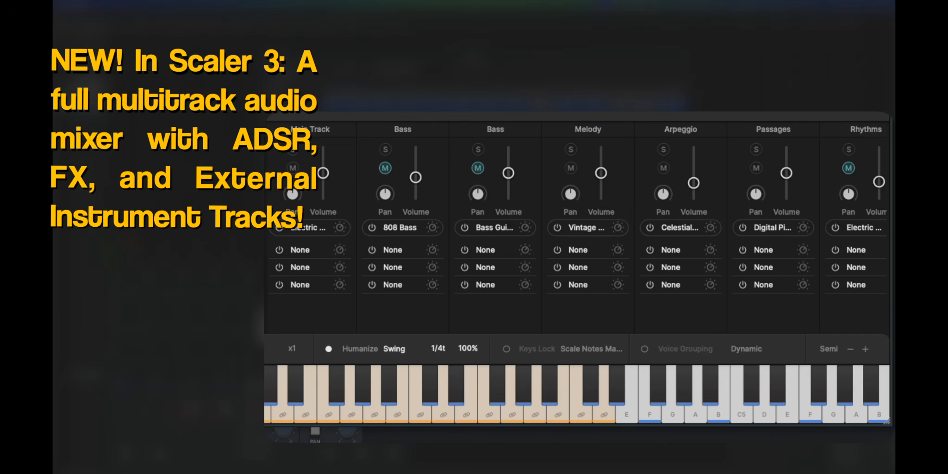
Assign EZdrummer 3 as the instrument of the new Rhythms track in the mixer, replacing Felt Piano.
left_click_drag(723, 326, 889, 328)
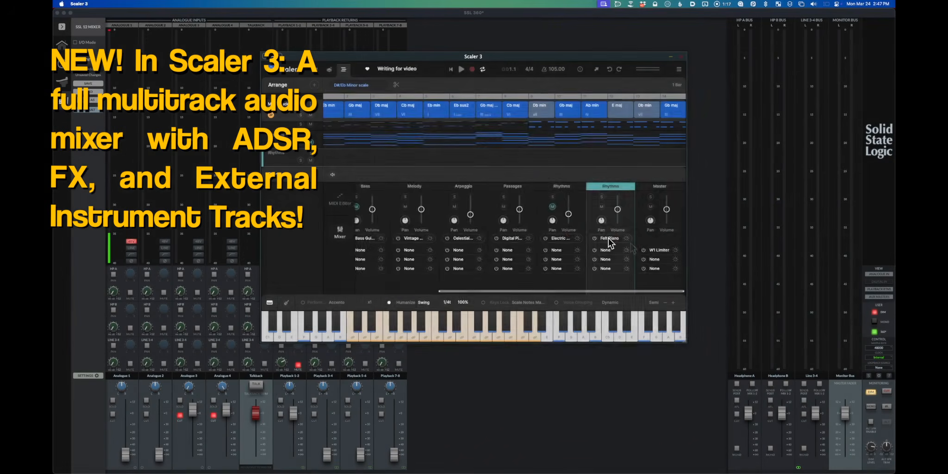
left_click(750, 228)
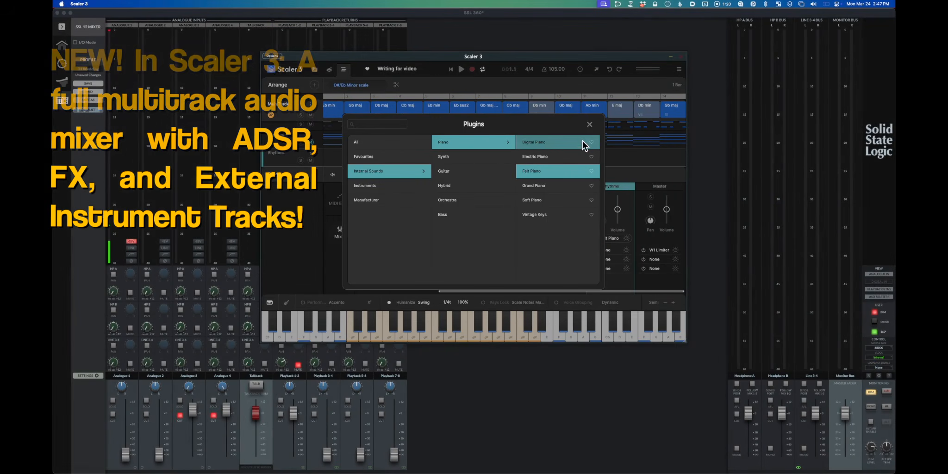
left_click(377, 142)
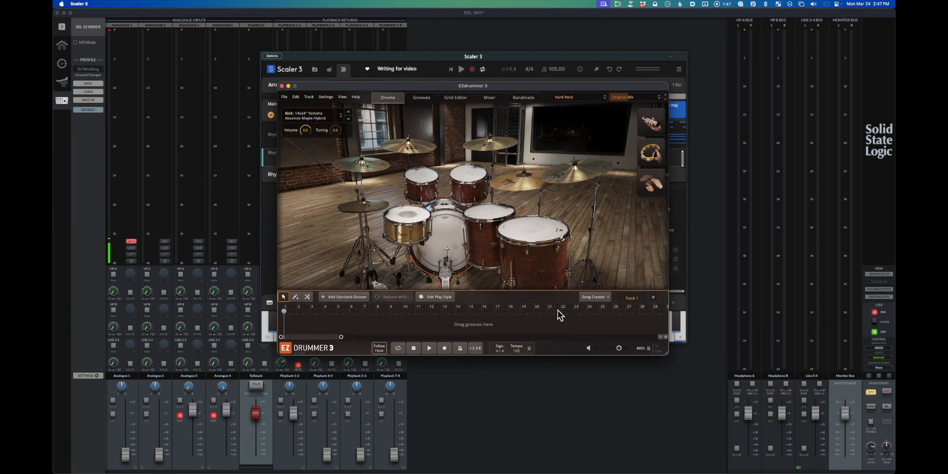
Find the Hands On 100 BPM groove Verse 01 in the EZX Hard Rock library, audition it and place it at bar 1 of Track 1.
left_click(592, 297)
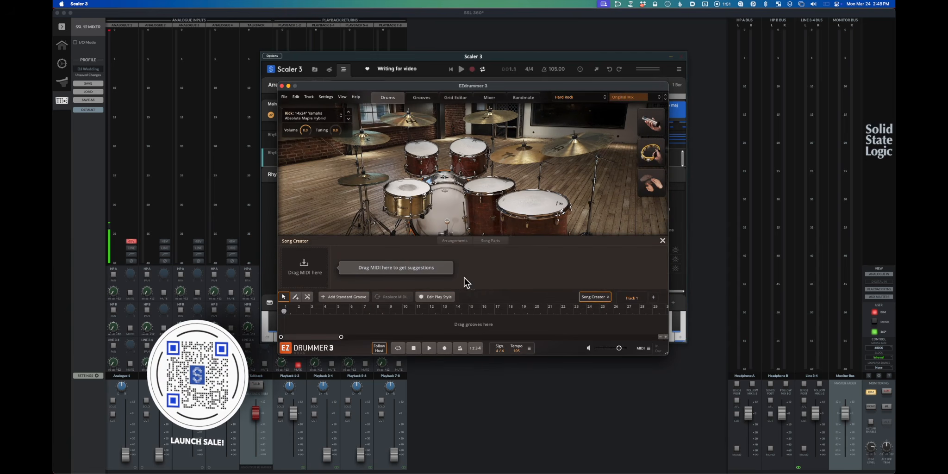
left_click(589, 297)
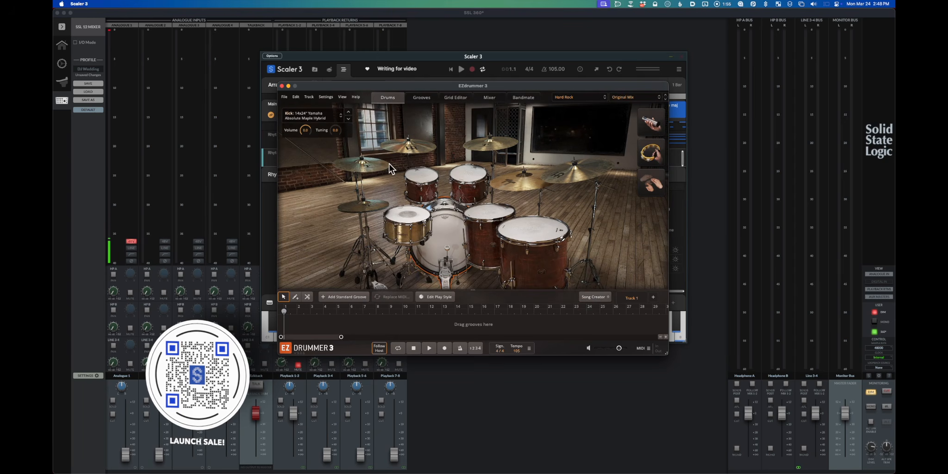
left_click(419, 99)
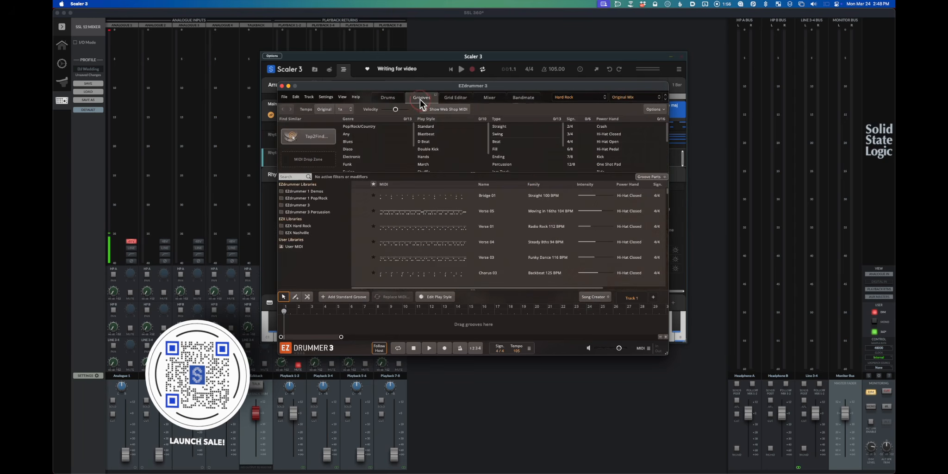
left_click(325, 226)
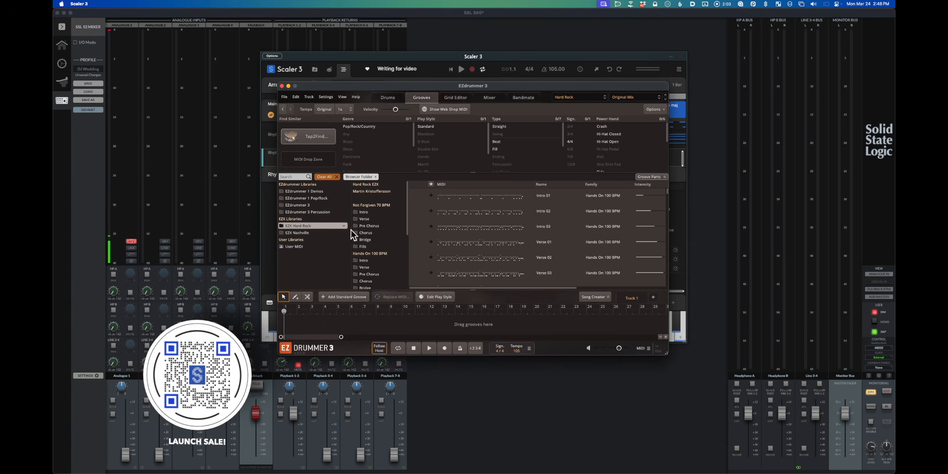
scroll(380, 232, "down", 3)
left_click(376, 216)
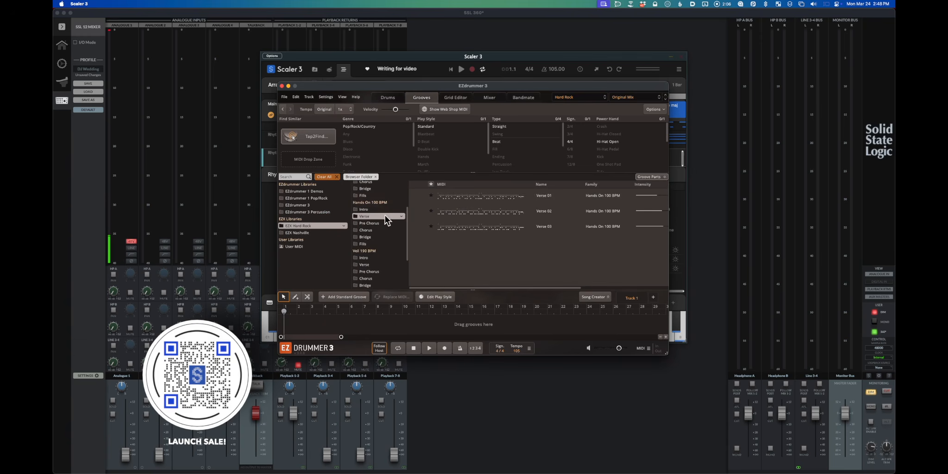
left_click(420, 196)
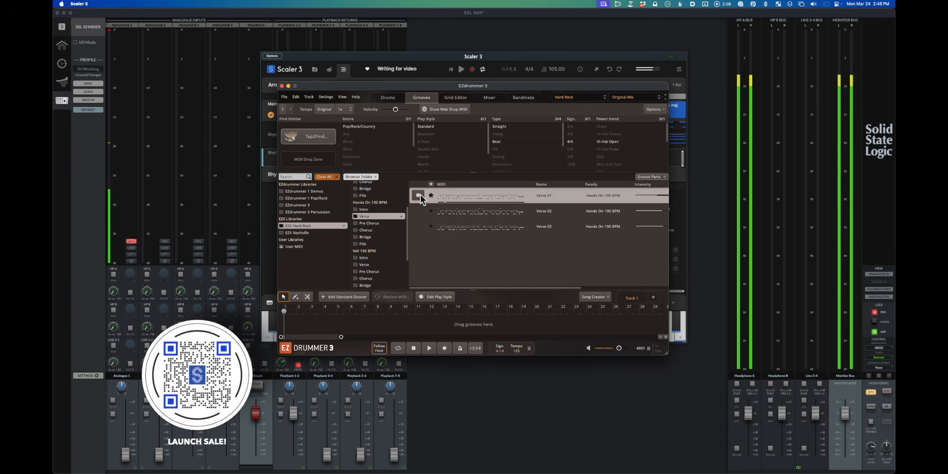
left_click_drag(420, 199, 288, 326)
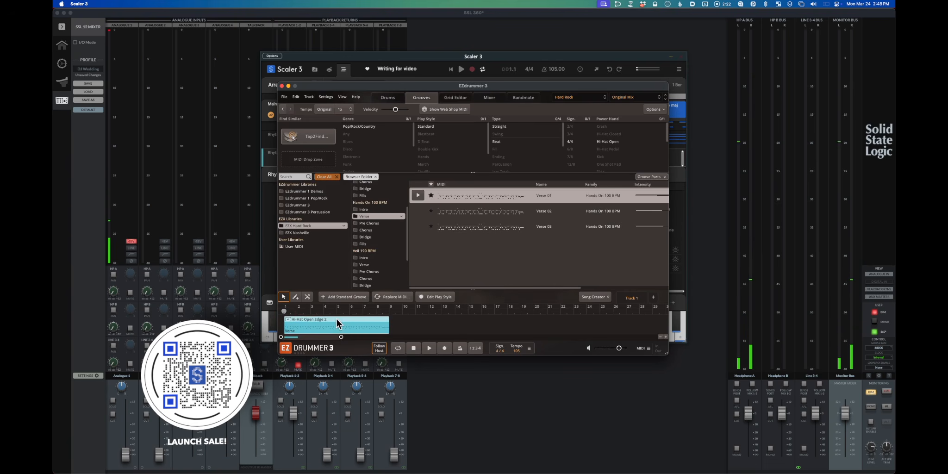
Audition the Hands On 100 BPM groove Chorus 03, place it directly after the verse on Track 1, and play the Scaler arrangement.
left_click(375, 231)
left_click(419, 227)
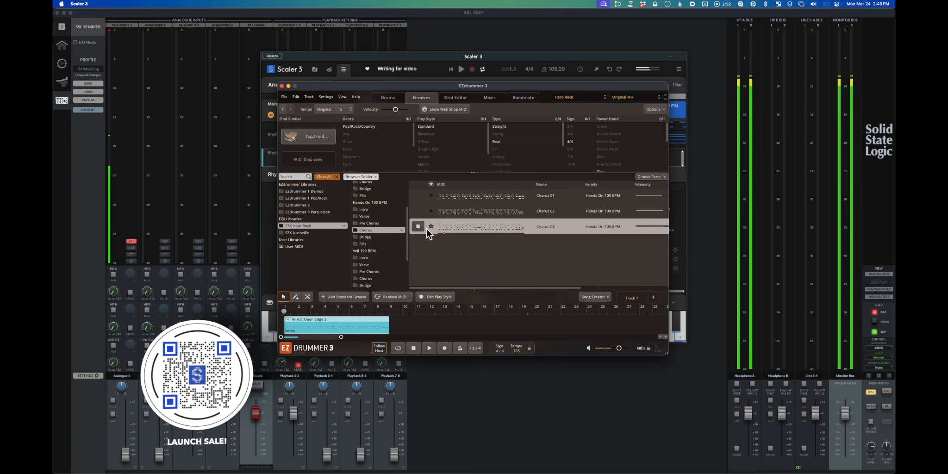
left_click(416, 225)
left_click_drag(461, 225, 392, 316)
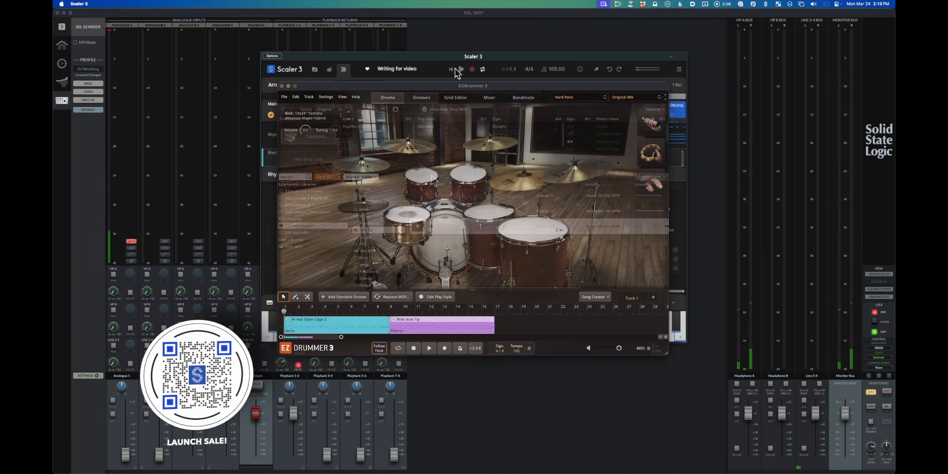
left_click(461, 69)
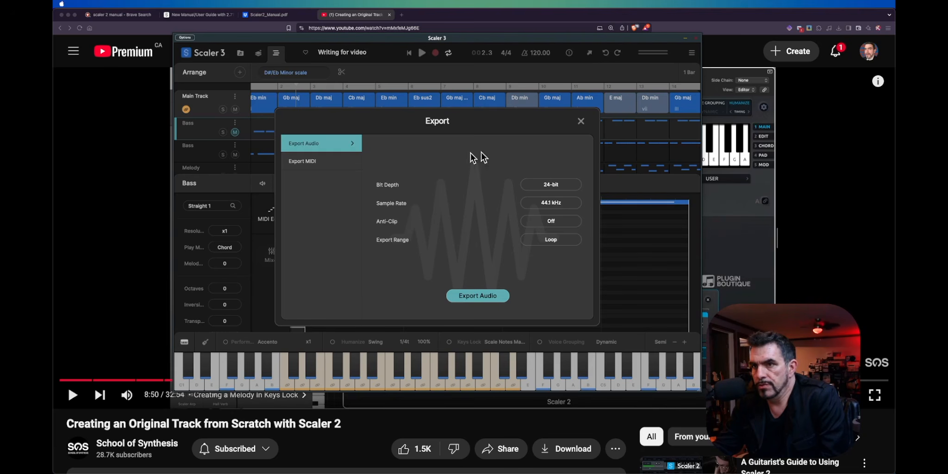
Export the arrangement as MIDI with Export Range set to Arrangement and MIDI File Format set to Multi Track.
left_click(326, 160)
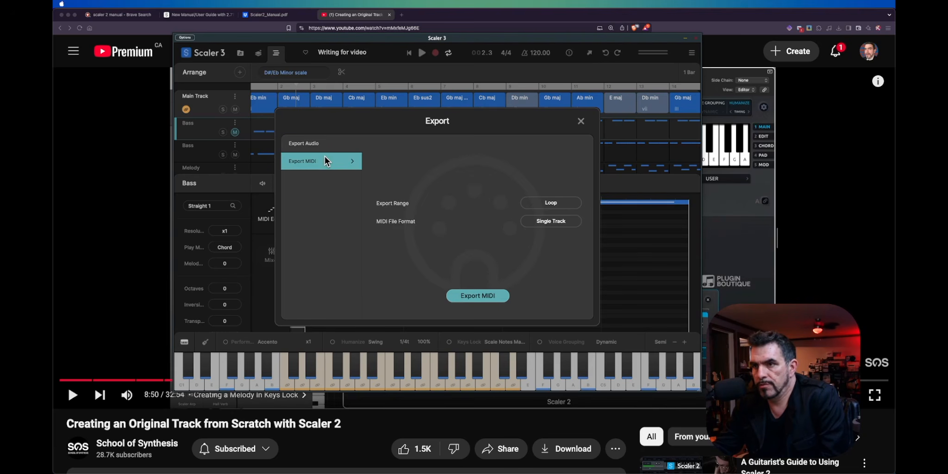
left_click(560, 202)
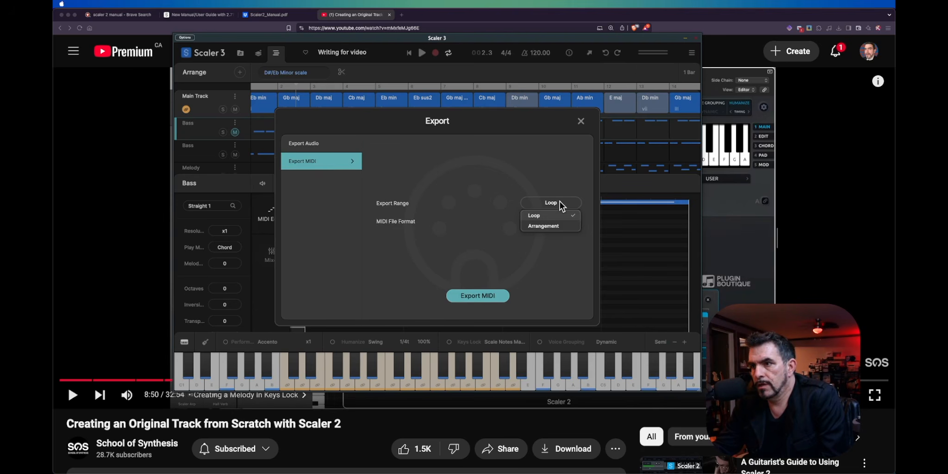
left_click(556, 225)
left_click(556, 221)
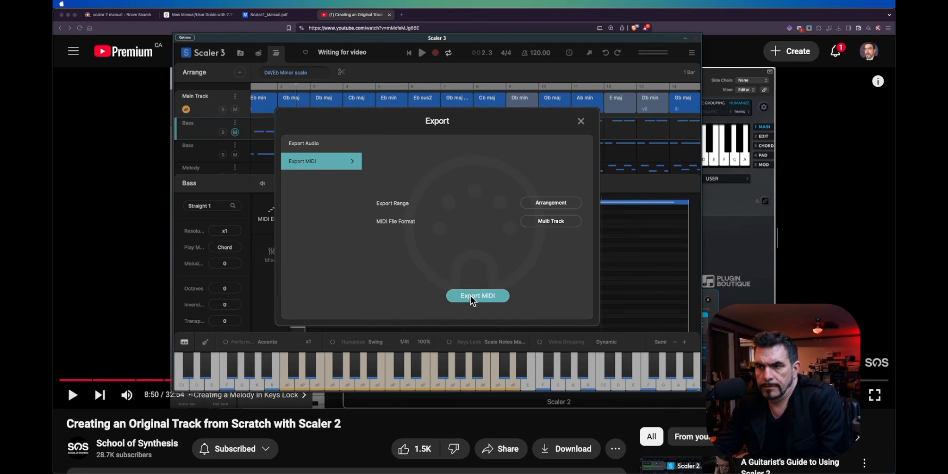
left_click(471, 297)
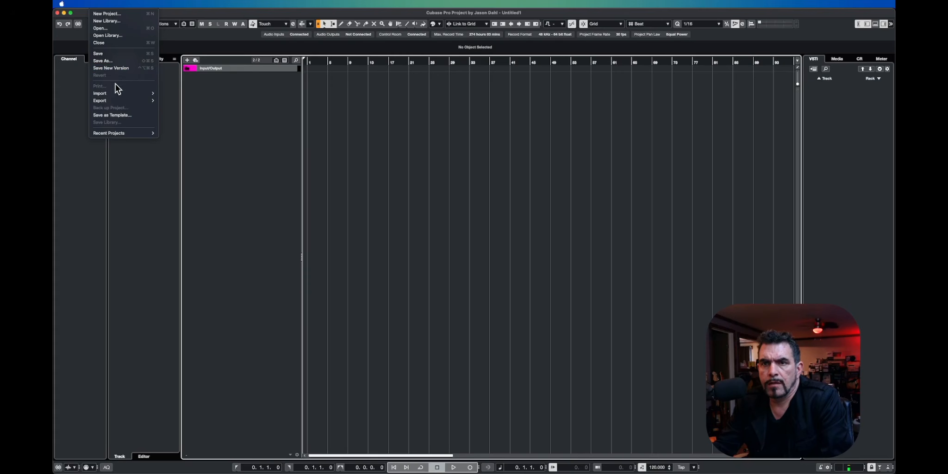
Import the MIDI file 80s Track.mid from the Scaler Export folder into the current Cubase project without creating a new project.
mouse_move(115, 95)
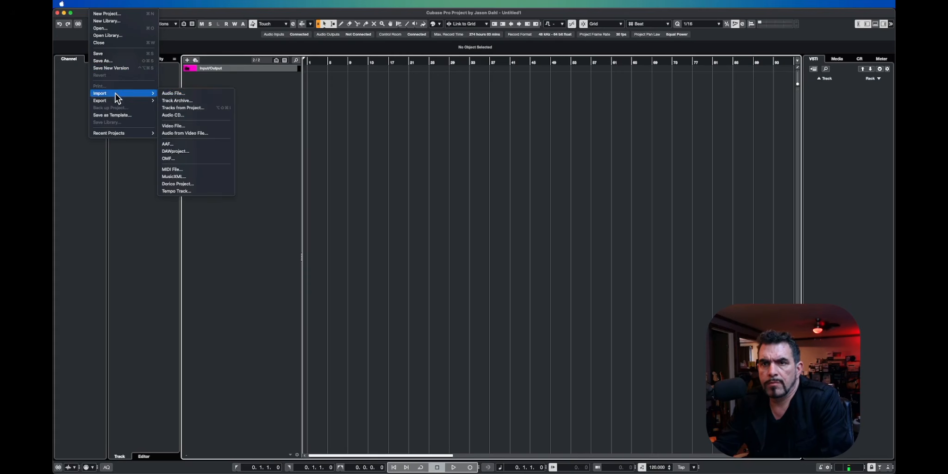
left_click(195, 169)
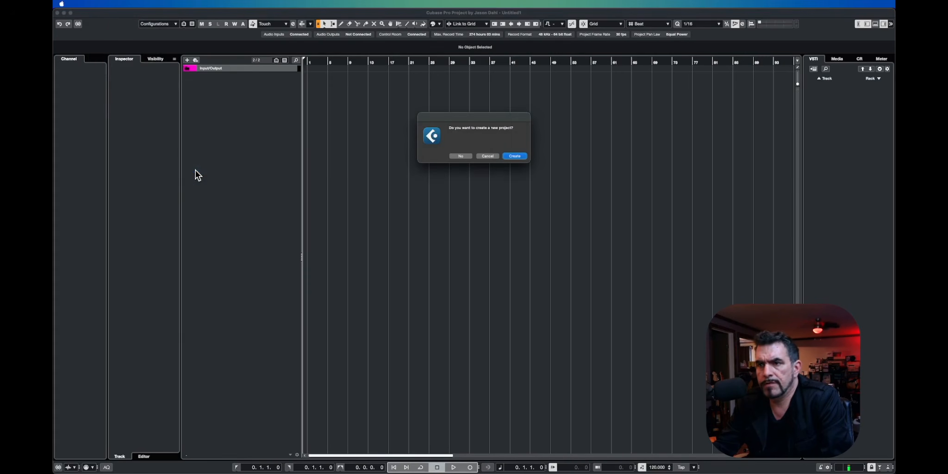
left_click(461, 157)
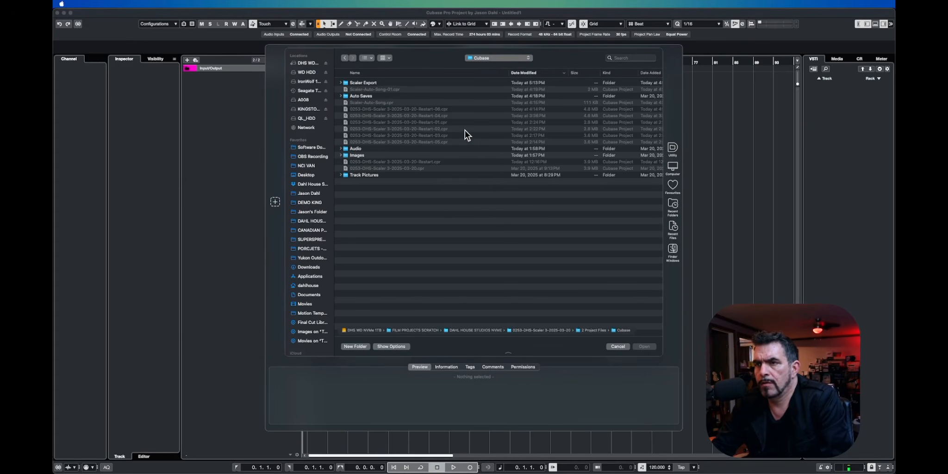
key("Return")
key("Down")
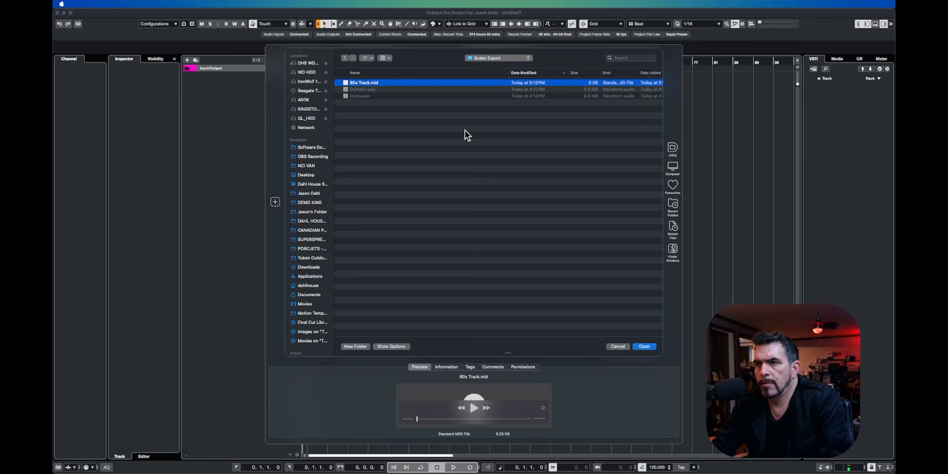
key("Return")
scroll(371, 133, "right", 3)
scroll(371, 133, "left", 3)
key("h")
key("h")
key("h")
key("h")
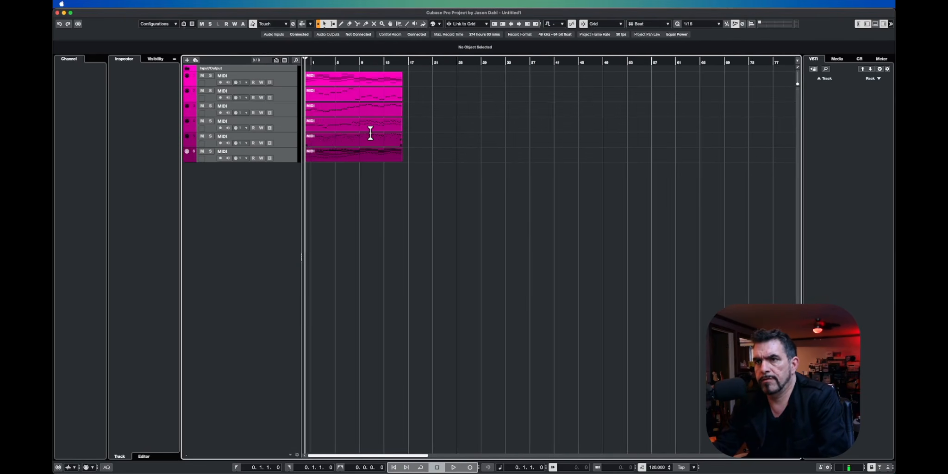
key("h")
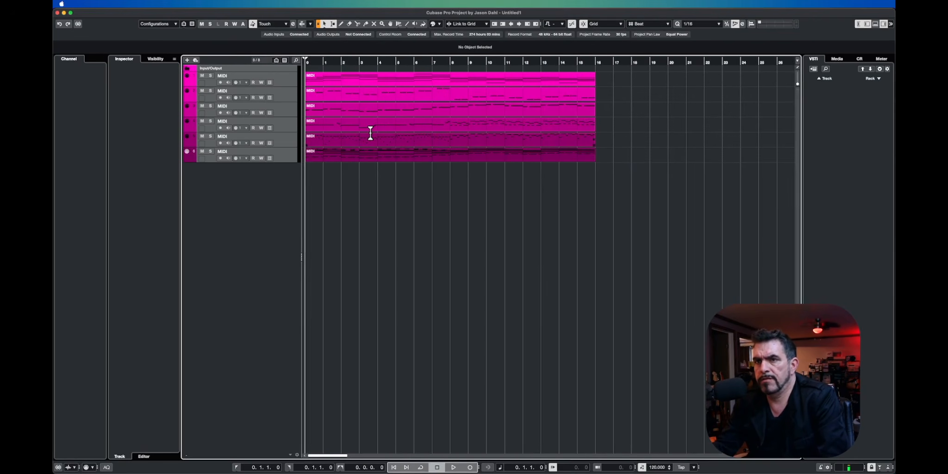
key("h")
Play the Cubase project's MIDI tracks from the start through HALion Sonic and EZdrummer 3, and stop playback.
left_click(292, 83)
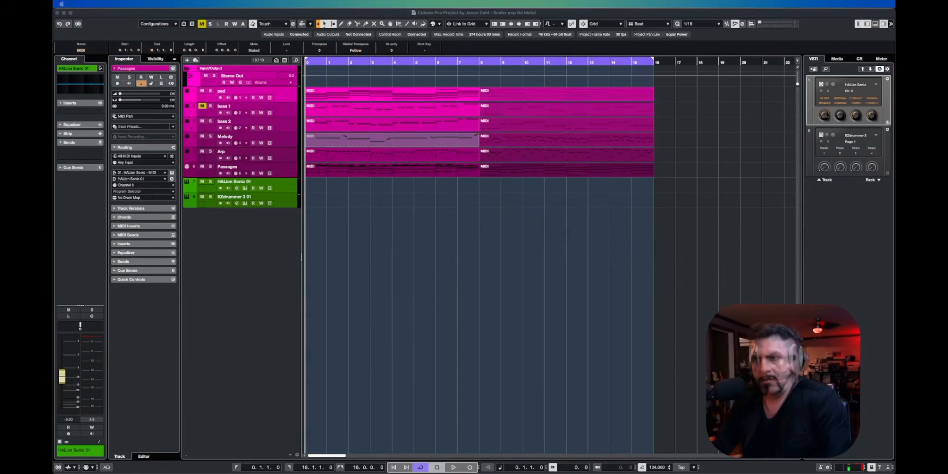
key("space")
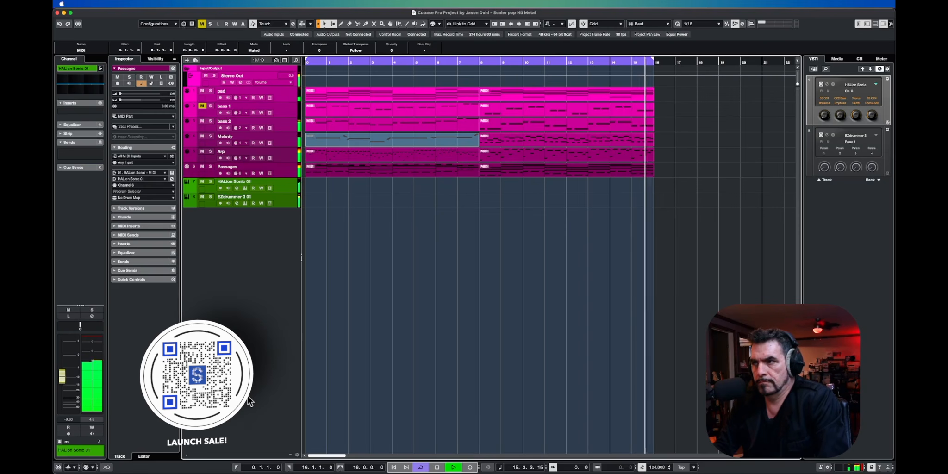
key("space")
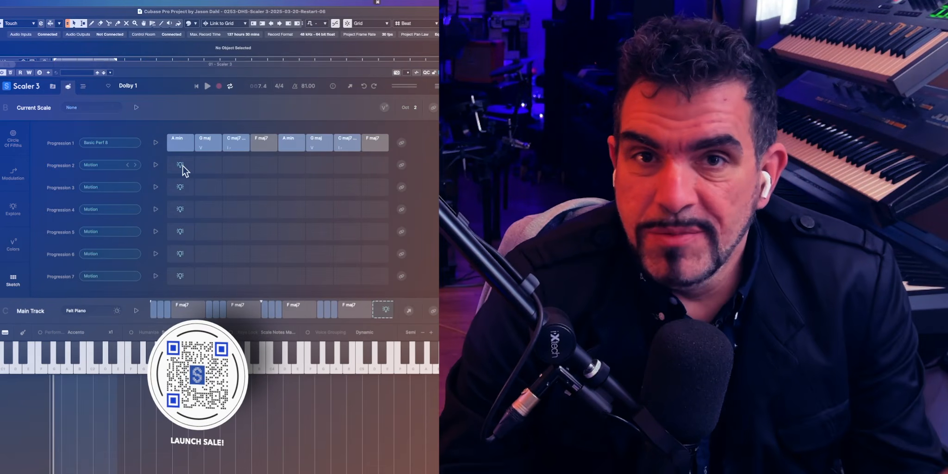
Generate chords for Progression 2 in Scaler's Sketch page, apply the Basic Perf 8 motion and audition the progression.
left_click(182, 165)
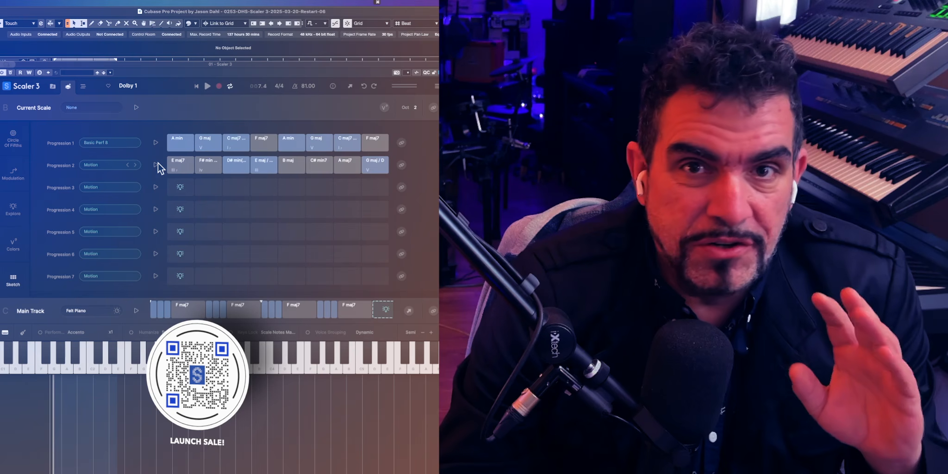
left_click(97, 164)
left_click(304, 268)
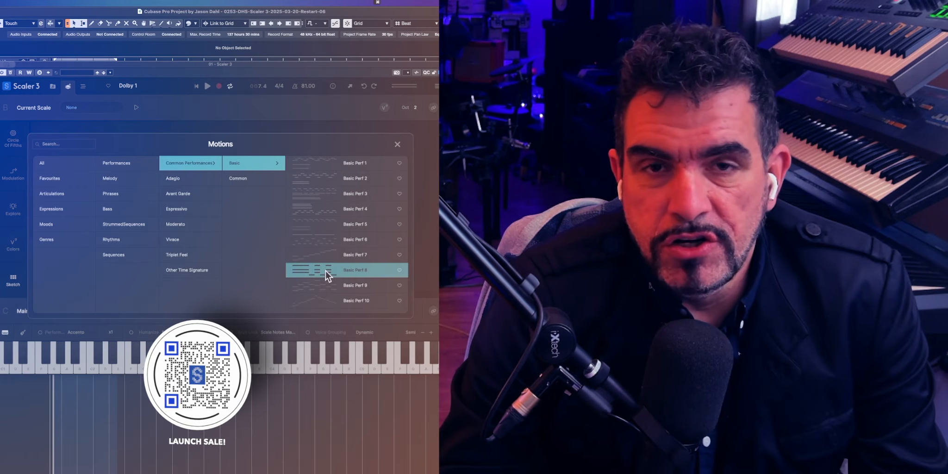
double_click(325, 272)
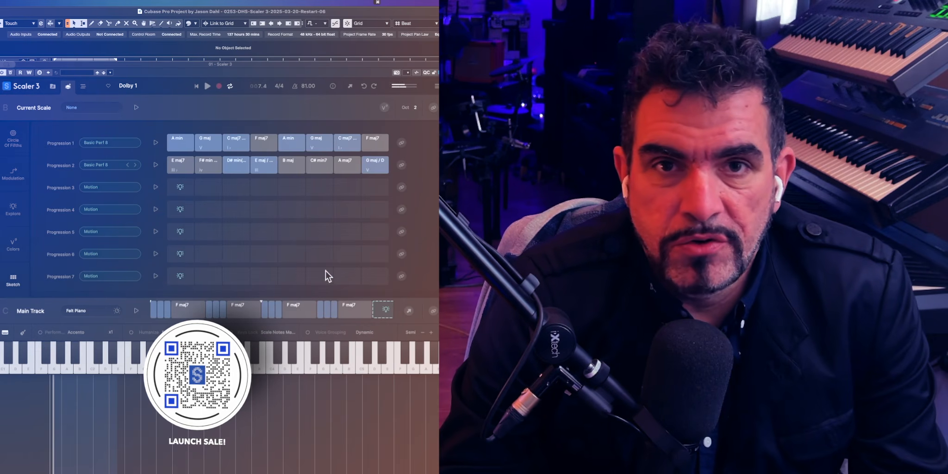
left_click(156, 164)
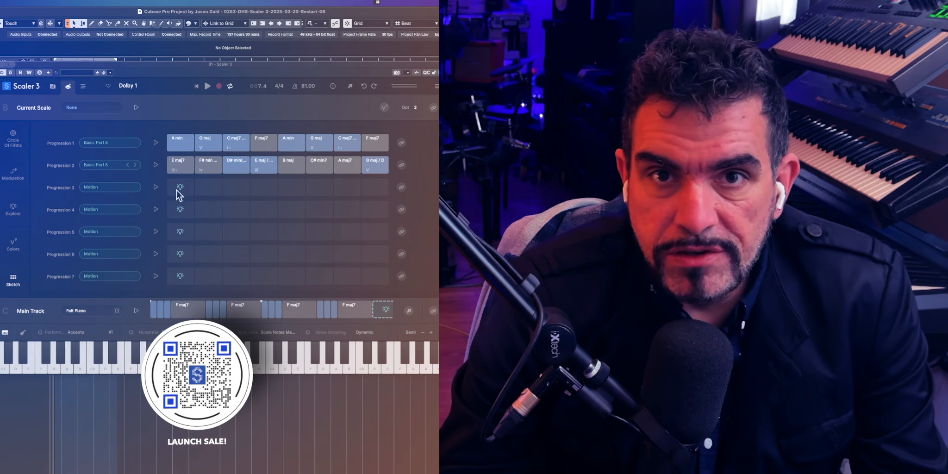
Play the Main Track in Scaler's Arrange page and open the Motions browser for a new track.
left_click(84, 87)
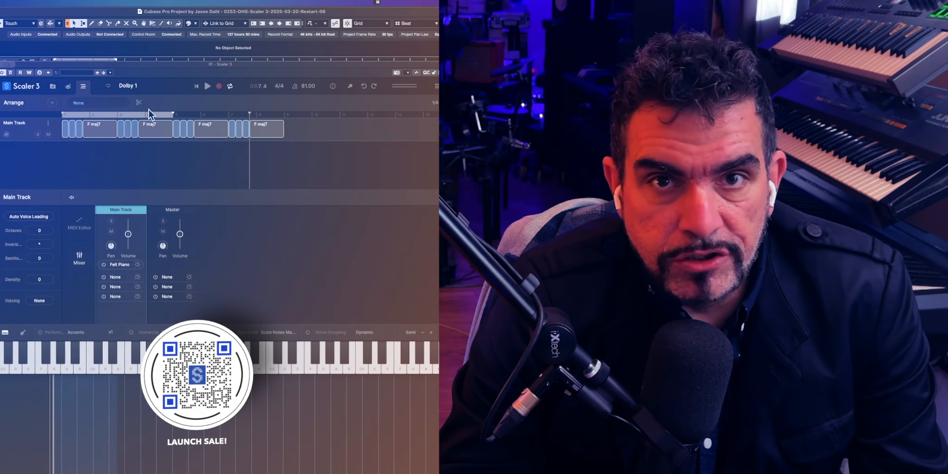
key("space")
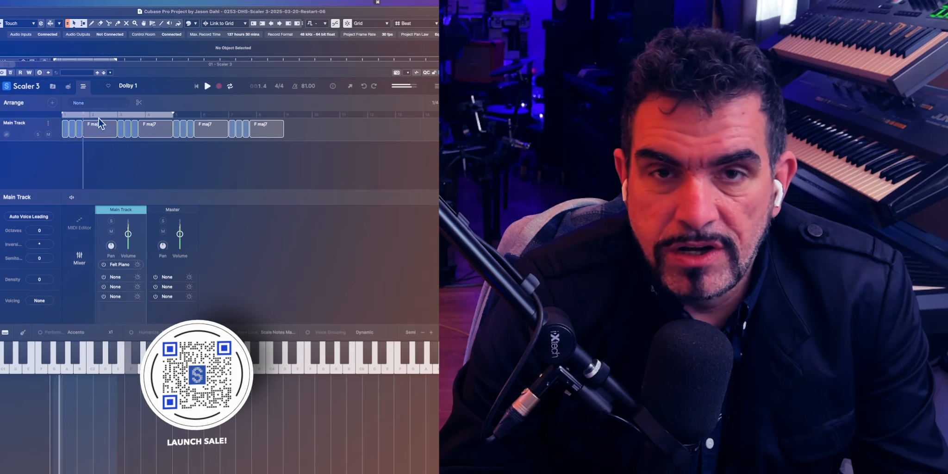
key("space")
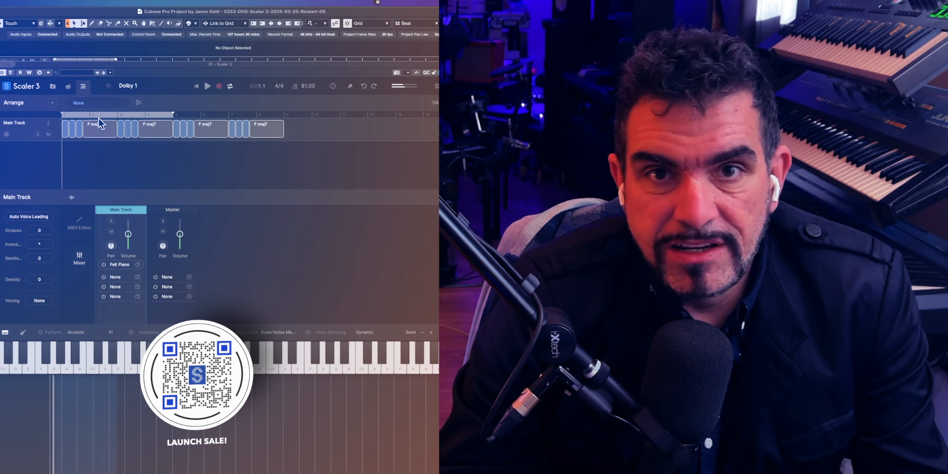
left_click(53, 103)
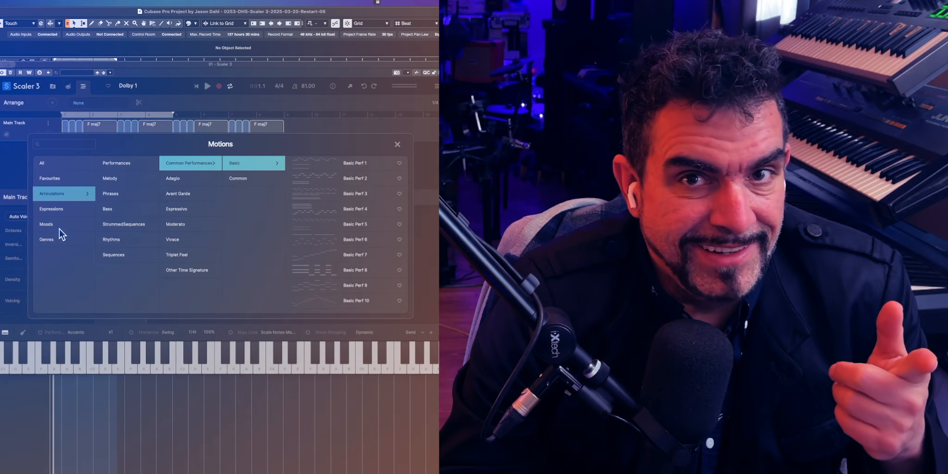